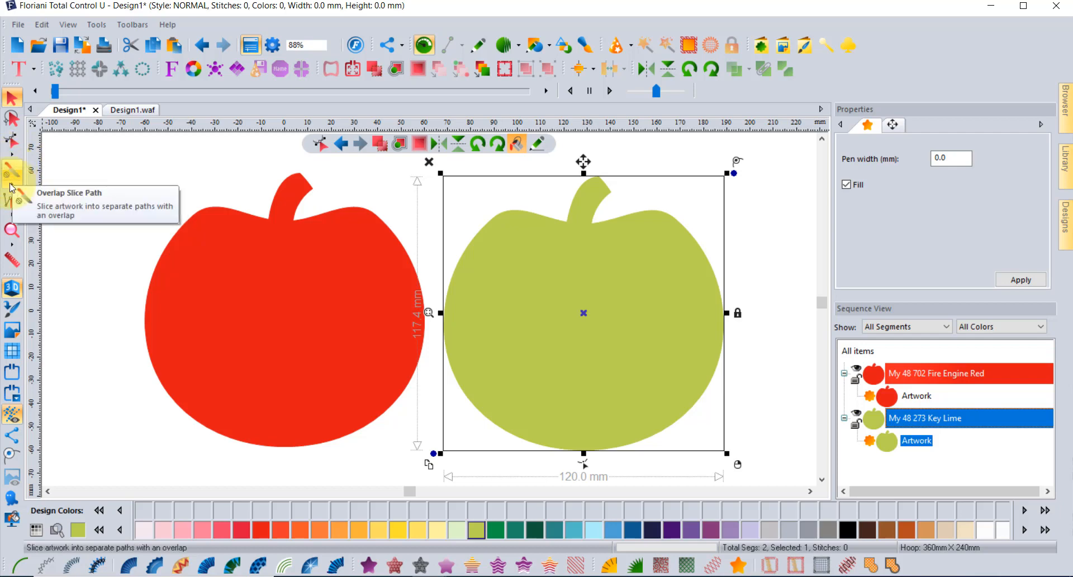
# Step: Convert the red apple artwork to a fill stitch
pyautogui.click(12, 188)
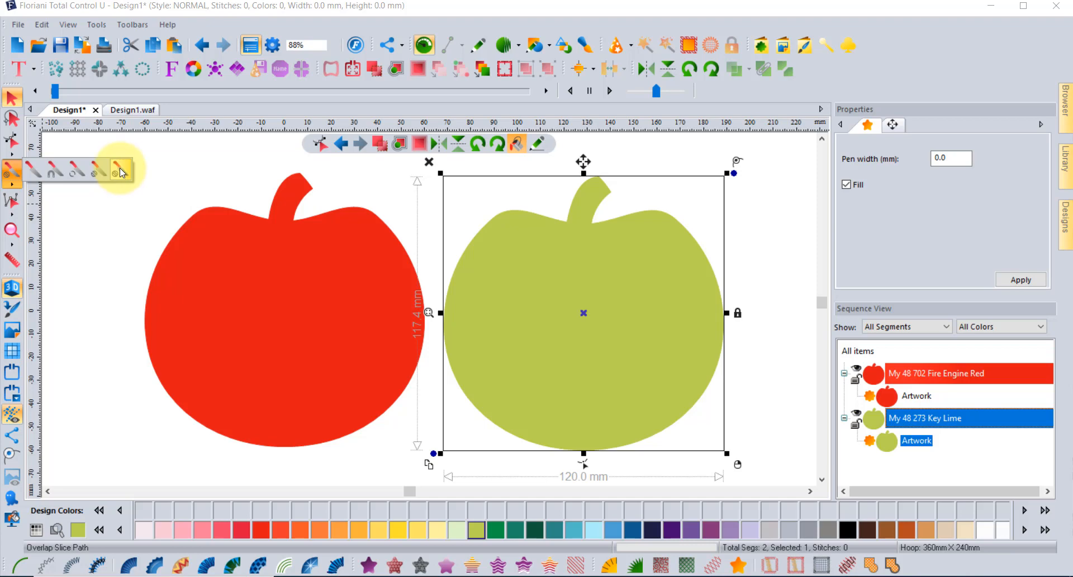
pyautogui.click(277, 269)
pyautogui.click(226, 213)
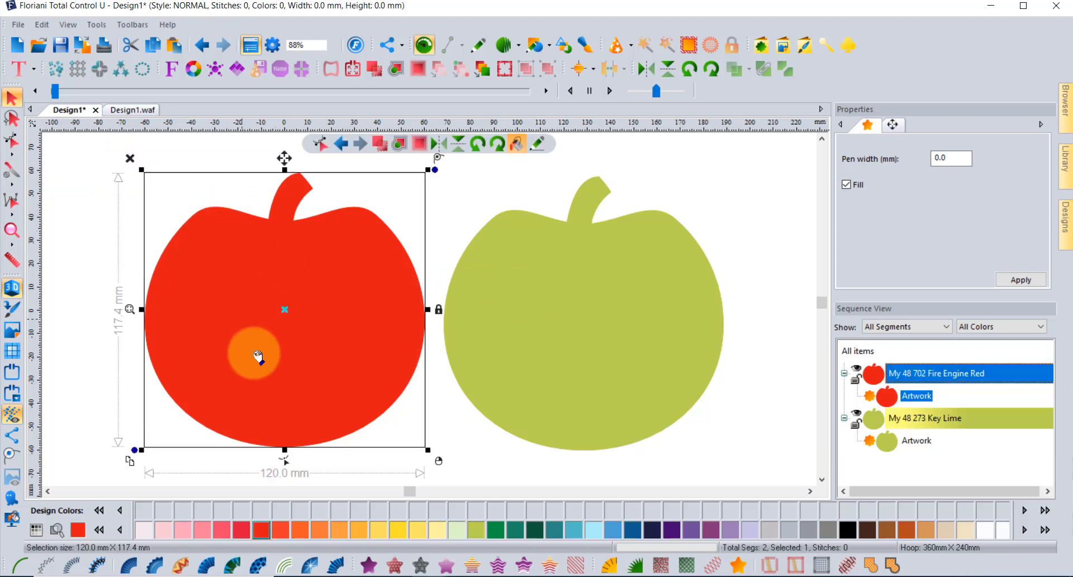
pyautogui.click(368, 566)
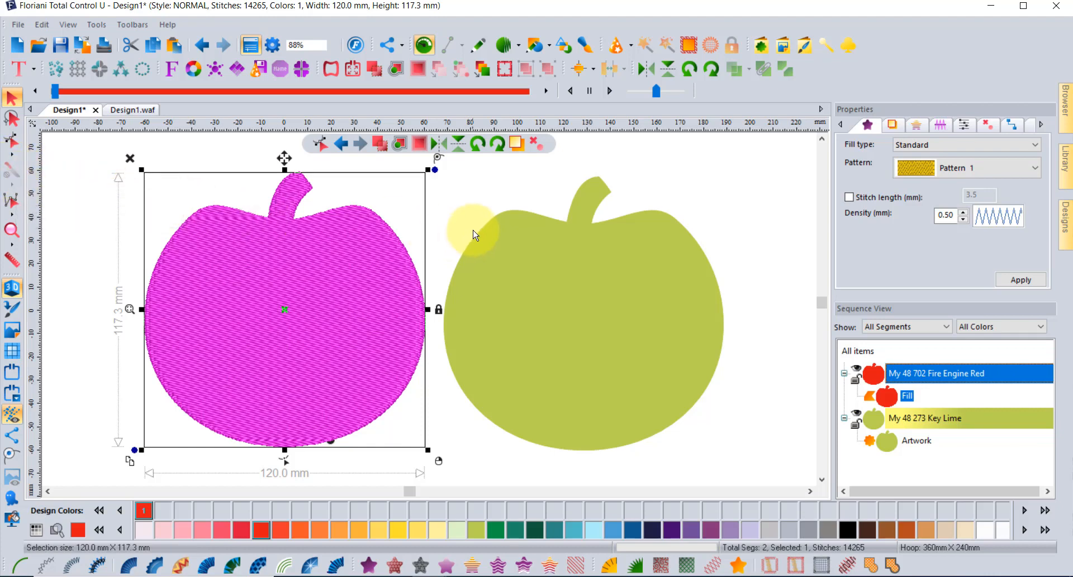
# Step: Slice the green apple into three pieces with the Slice tool, running two diagonal cuts across its body
pyautogui.click(512, 214)
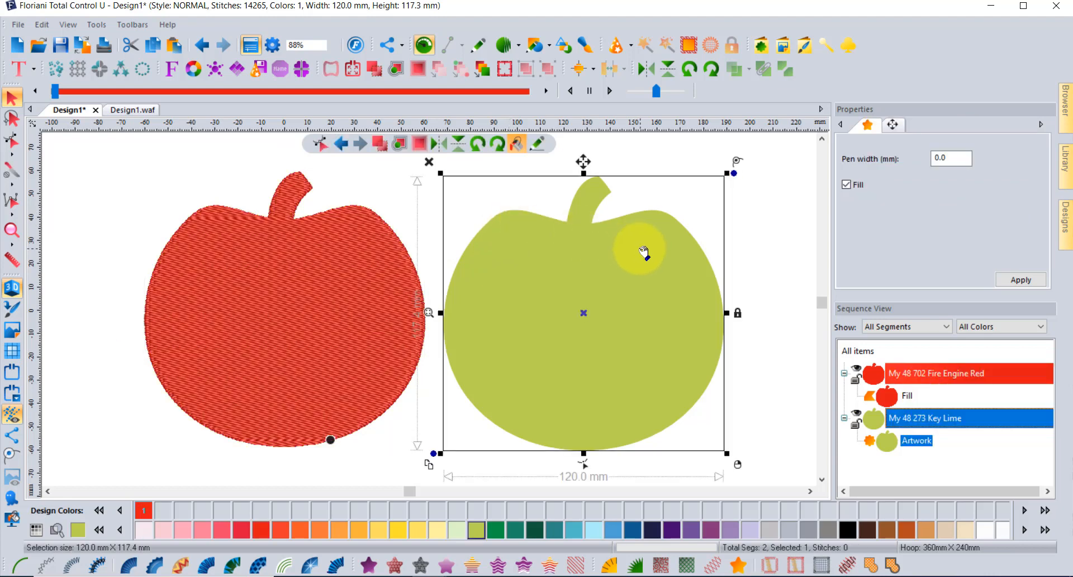
pyautogui.click(11, 184)
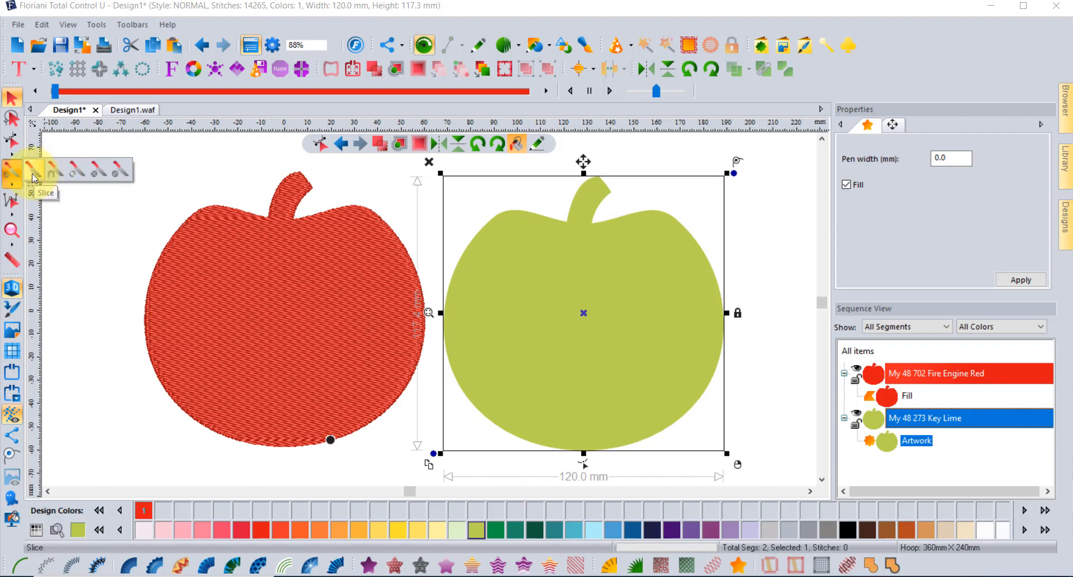
pyautogui.click(33, 171)
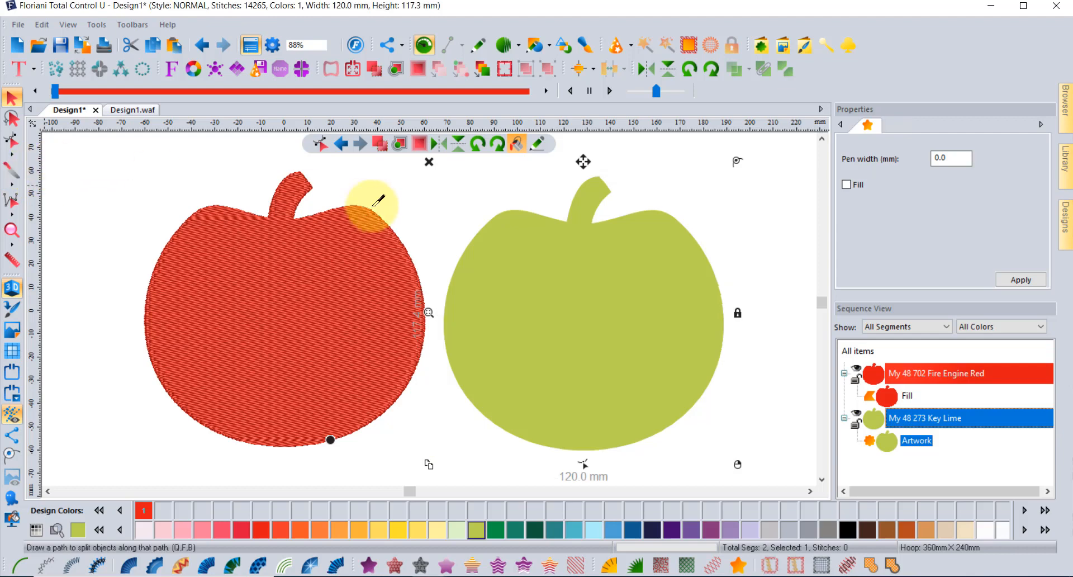
pyautogui.click(457, 213)
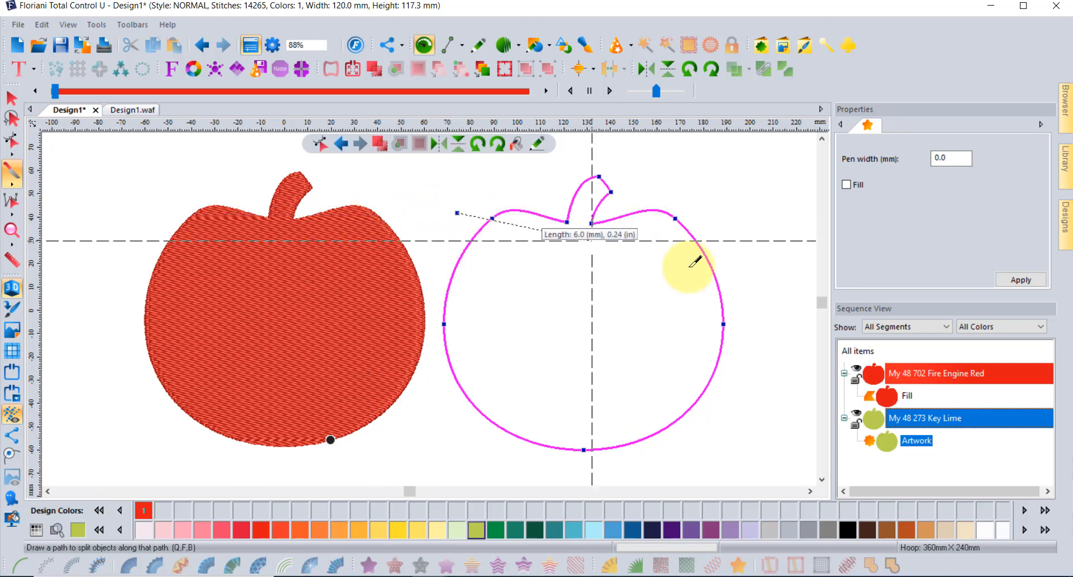
pyautogui.click(748, 282)
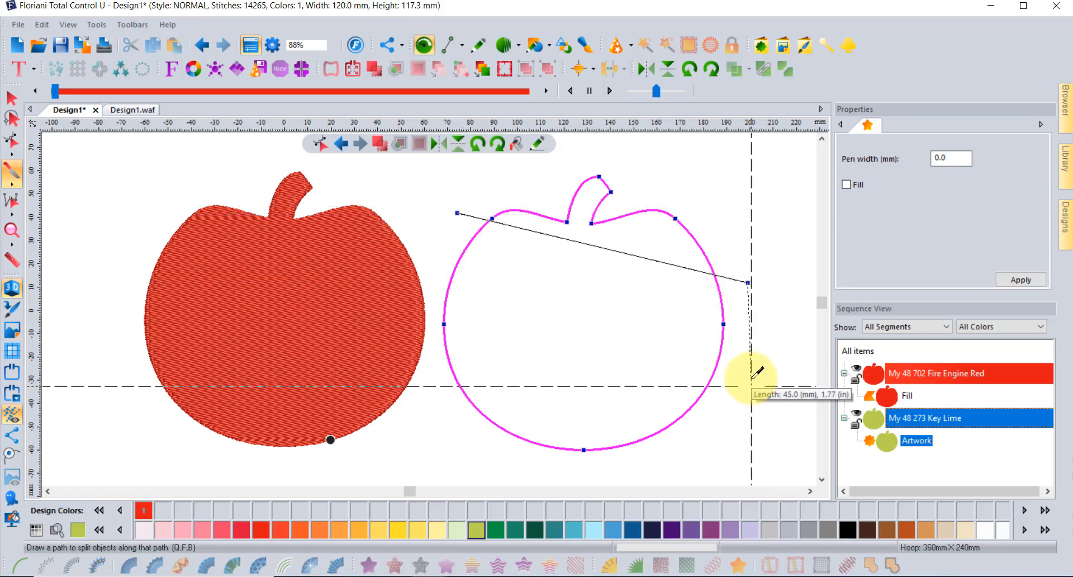
pyautogui.click(749, 374)
pyautogui.click(421, 266)
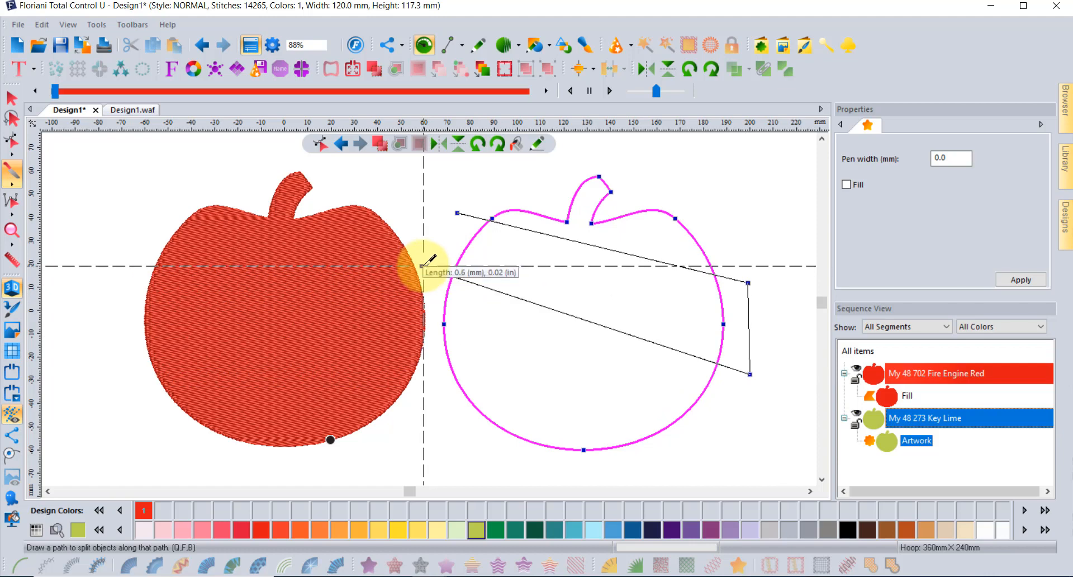
pyautogui.doubleClick(421, 228)
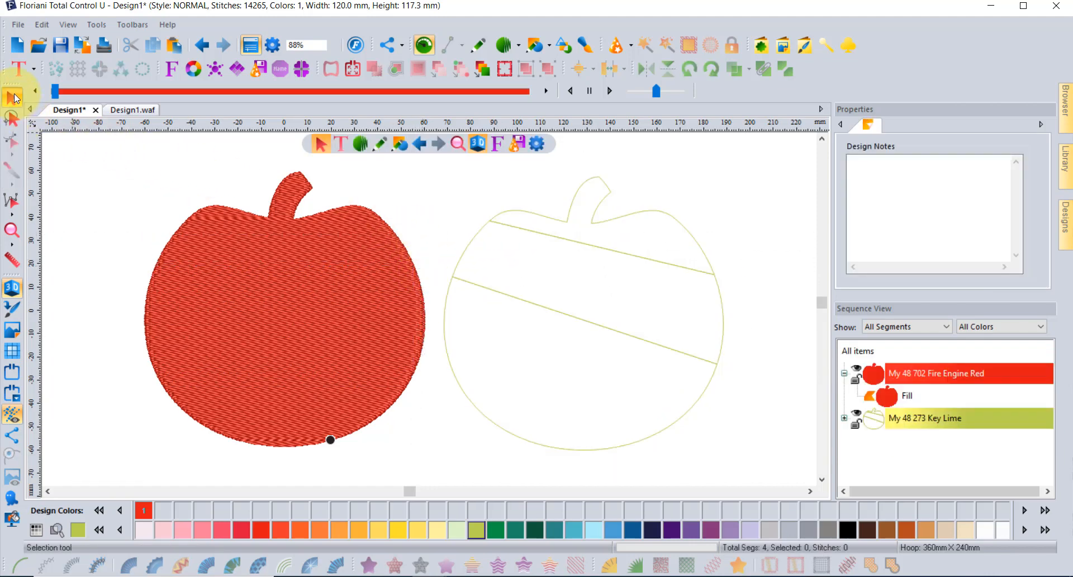
# Step: Move the green apple's top slice up and to the right, and its bottom slice down about 15 mm
pyautogui.click(675, 221)
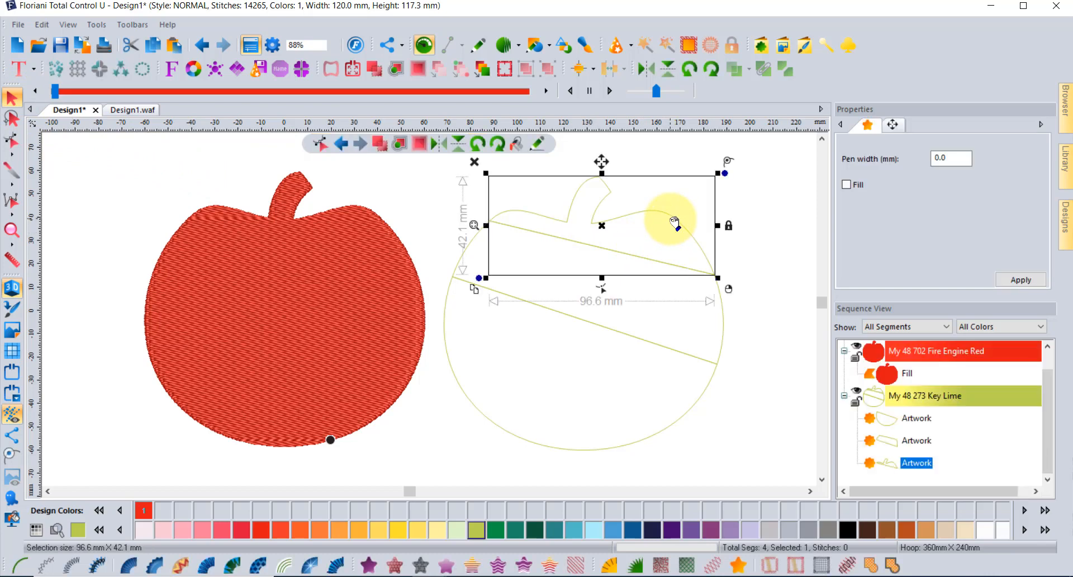
pyautogui.moveTo(675, 221); pyautogui.dragTo(695, 186)
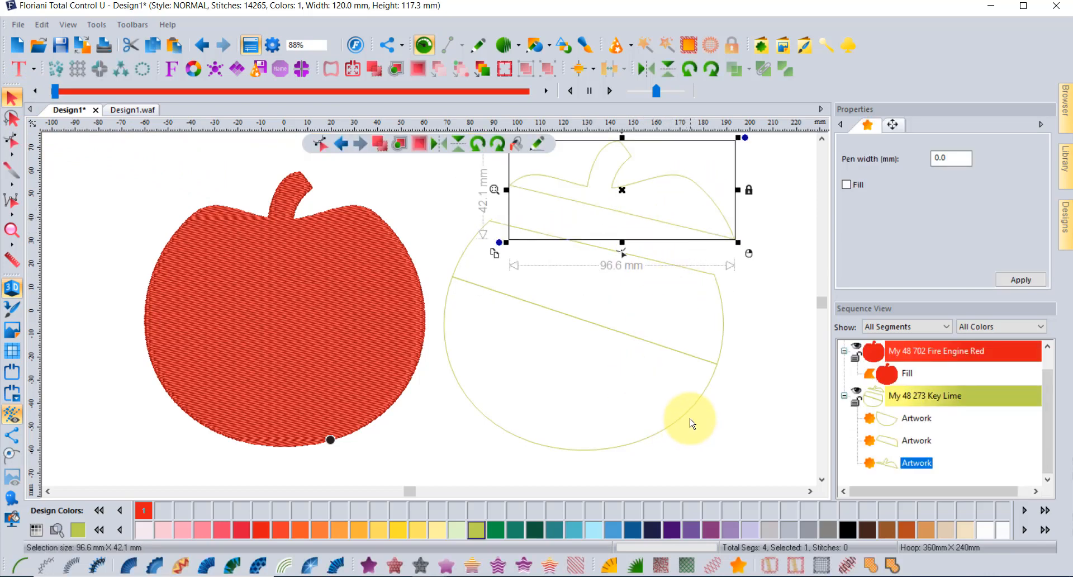
pyautogui.moveTo(691, 418); pyautogui.dragTo(694, 451)
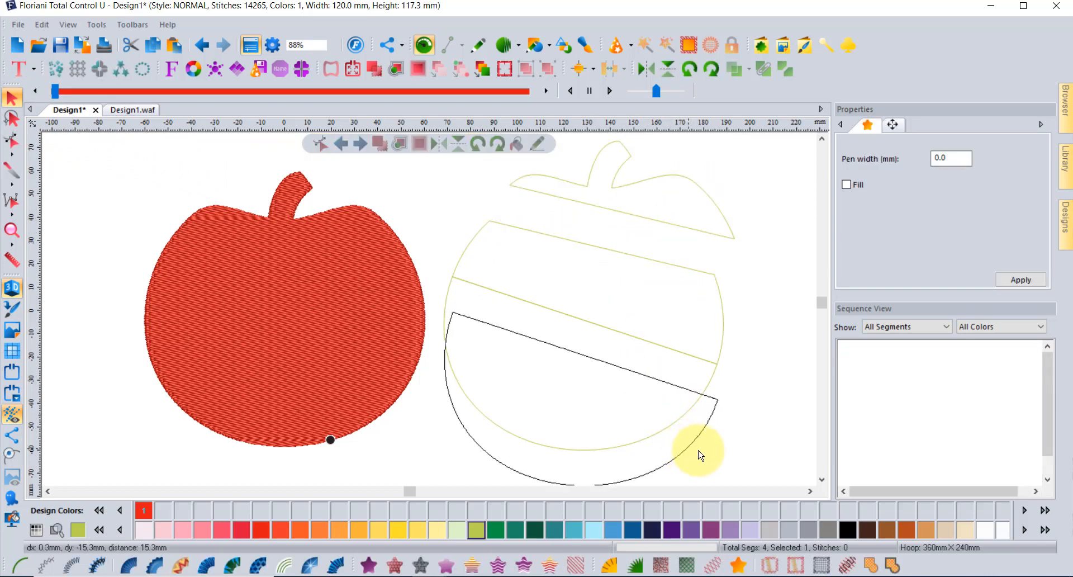
pyautogui.click(778, 290)
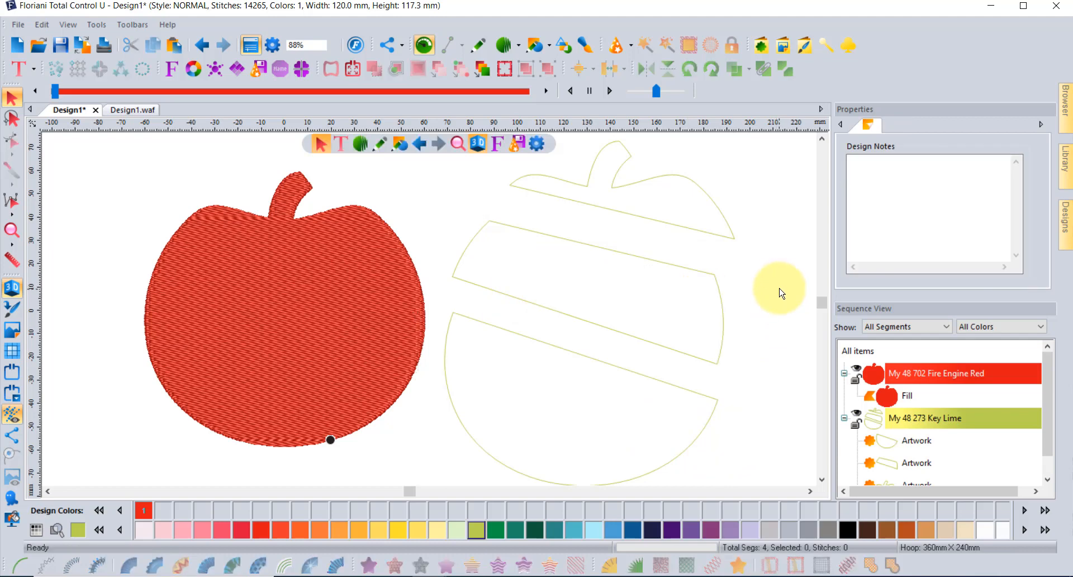
# Step: Undo the slice moves and the two diagonal cuts until the green apple is one piece
pyautogui.click(201, 48)
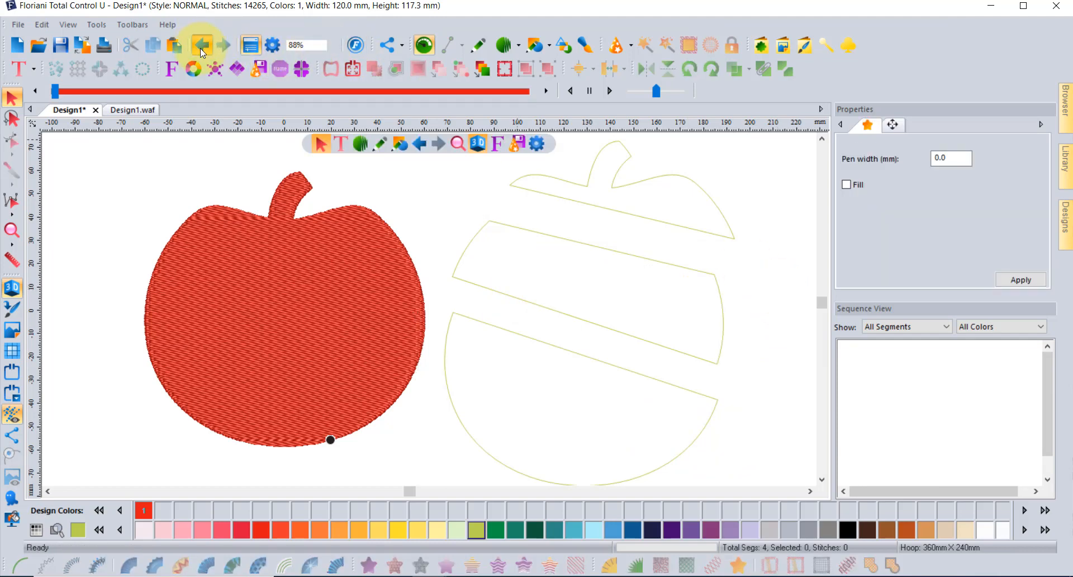
pyautogui.click(201, 49)
pyautogui.click(201, 49)
pyautogui.click(201, 50)
pyautogui.click(200, 49)
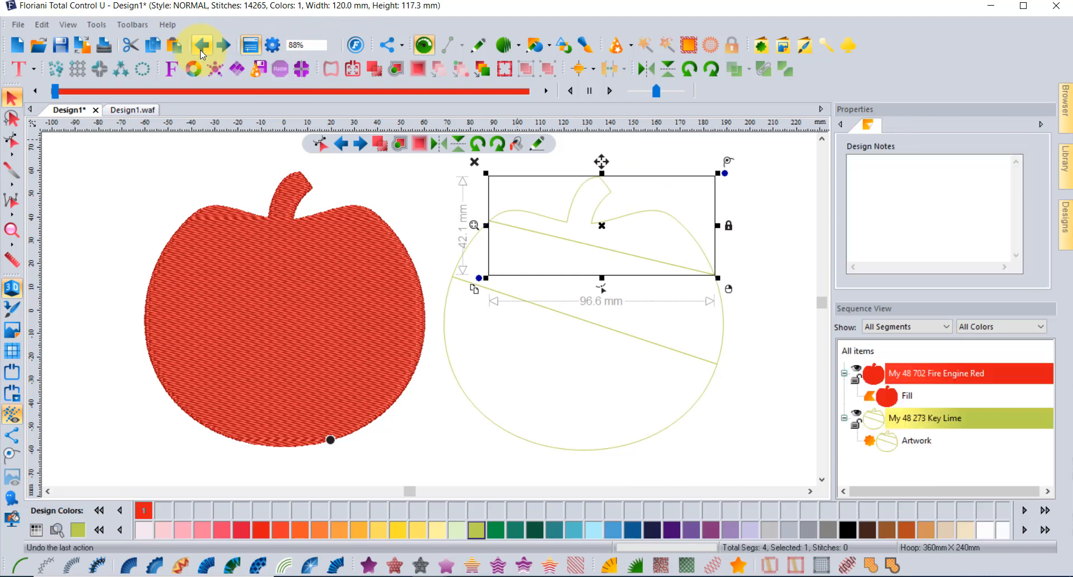
pyautogui.click(201, 50)
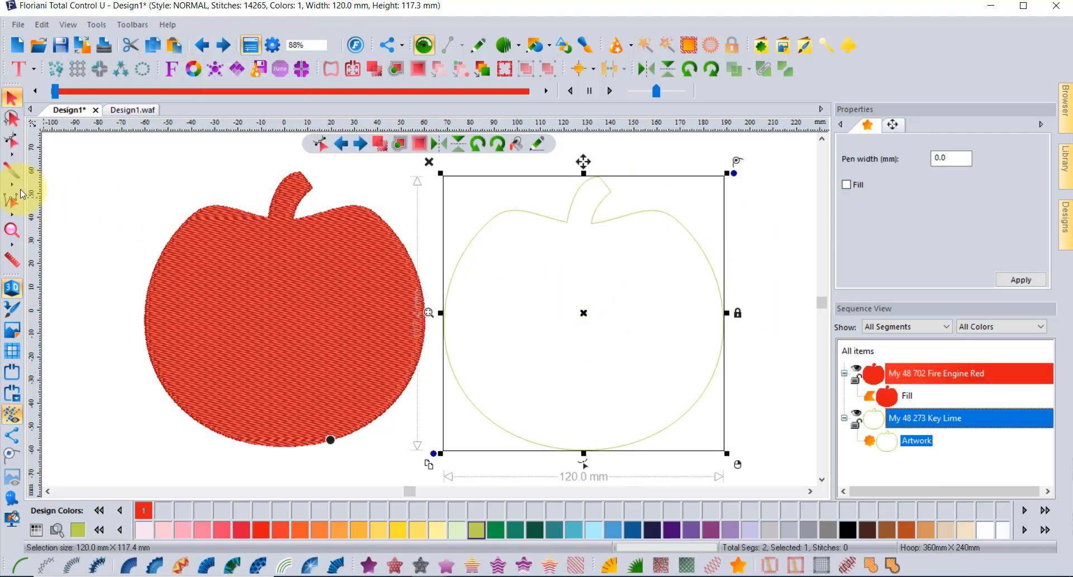
# Step: Split the green apple between outline points at its upper right and lower left, then move the lower piece down and right
pyautogui.click(11, 171)
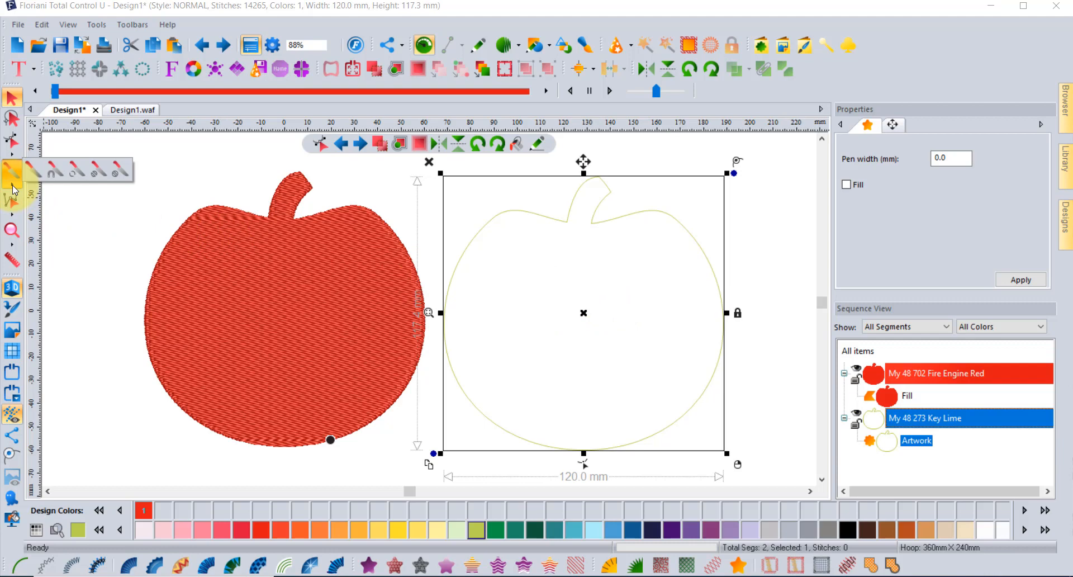
pyautogui.click(54, 178)
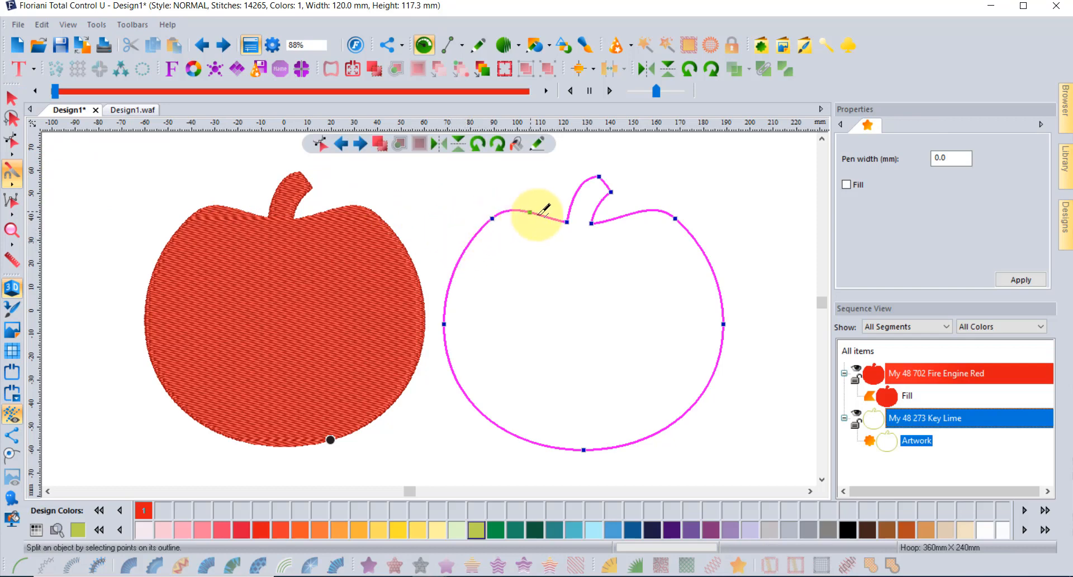
pyautogui.click(698, 243)
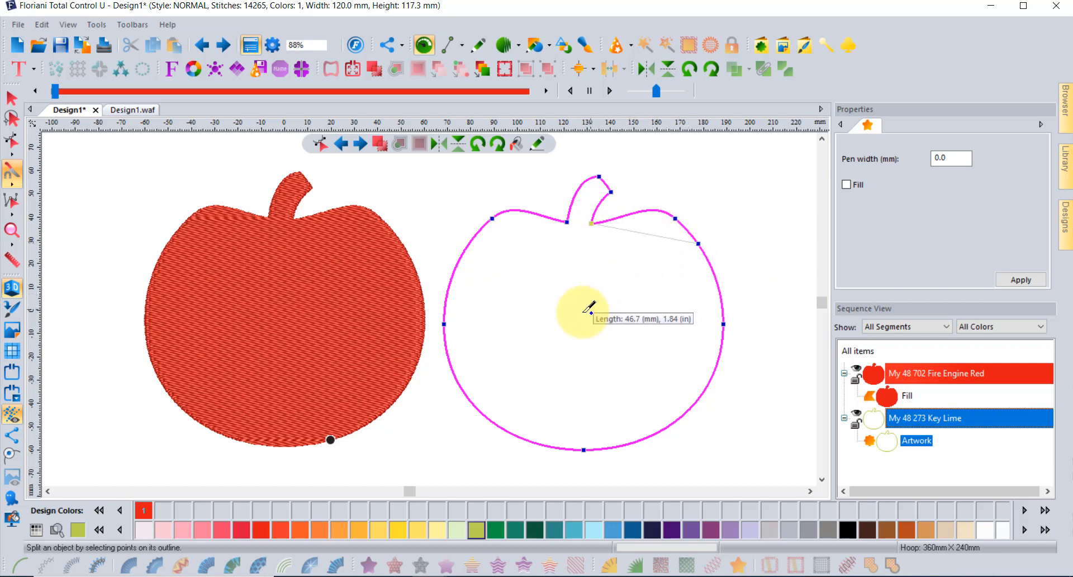
pyautogui.click(467, 397)
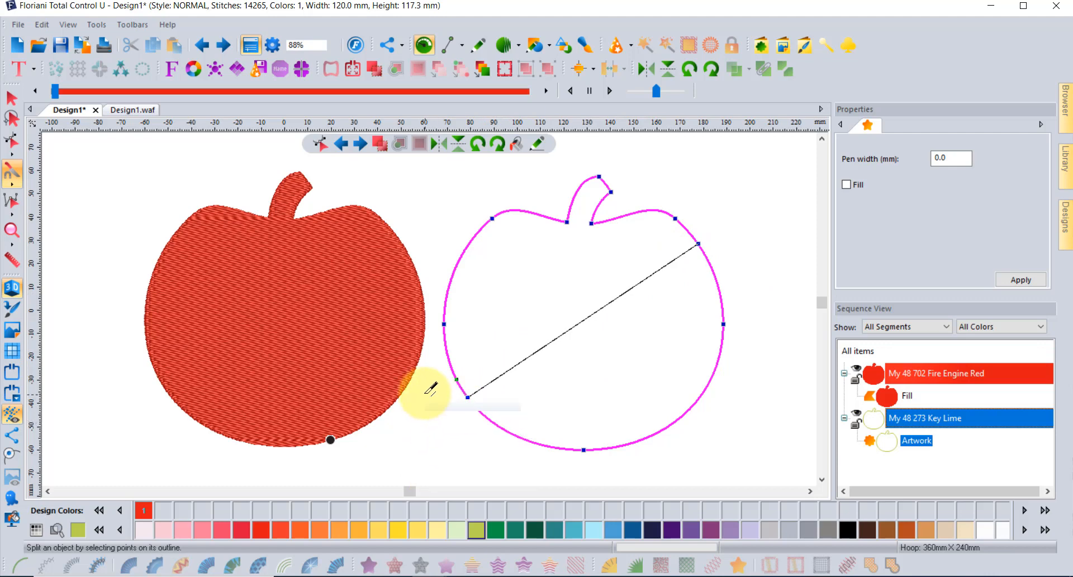
pyautogui.click(423, 392)
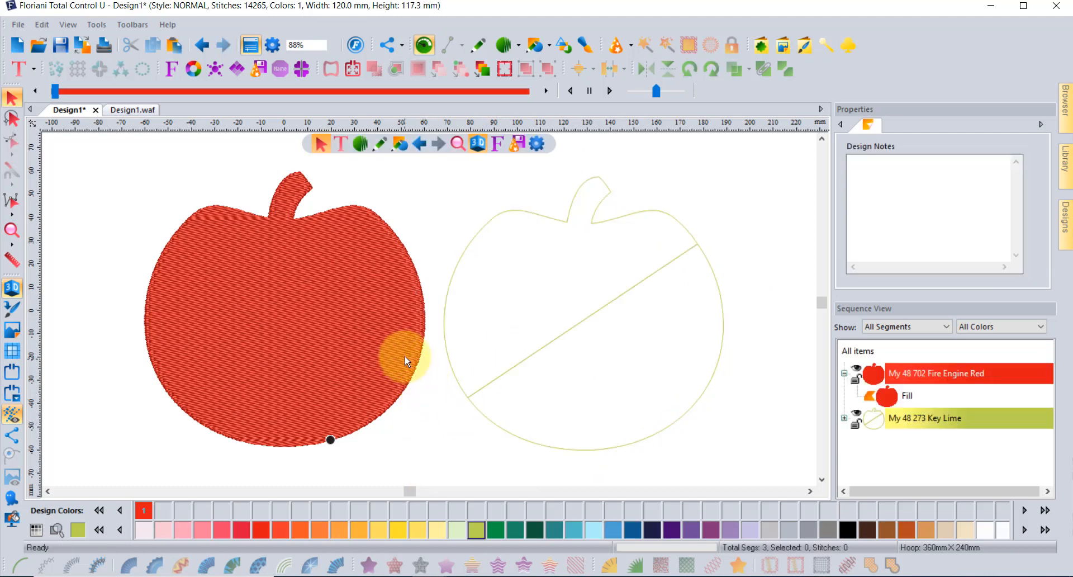
pyautogui.click(10, 99)
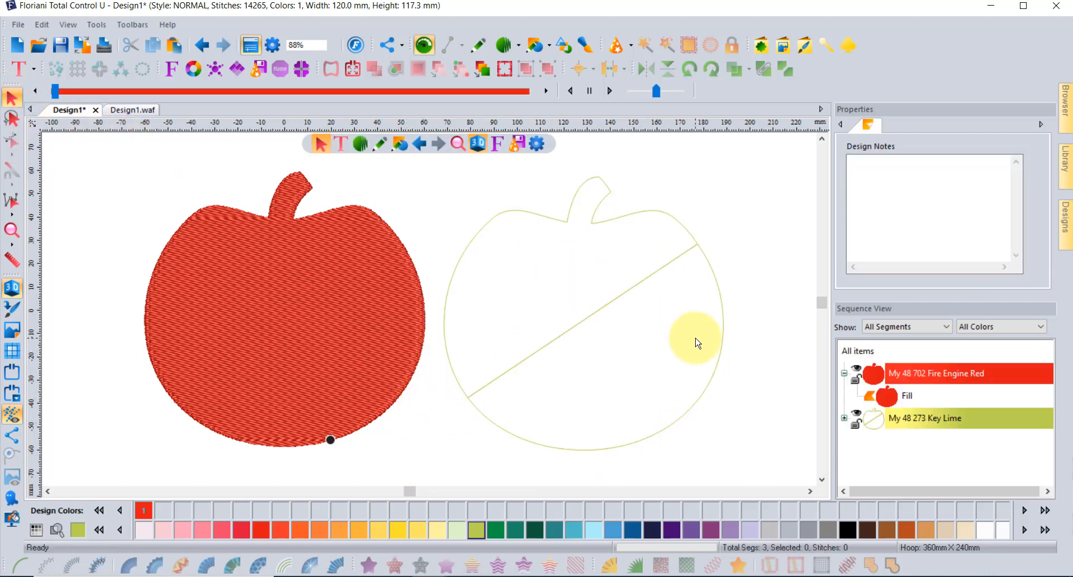
pyautogui.click(722, 346)
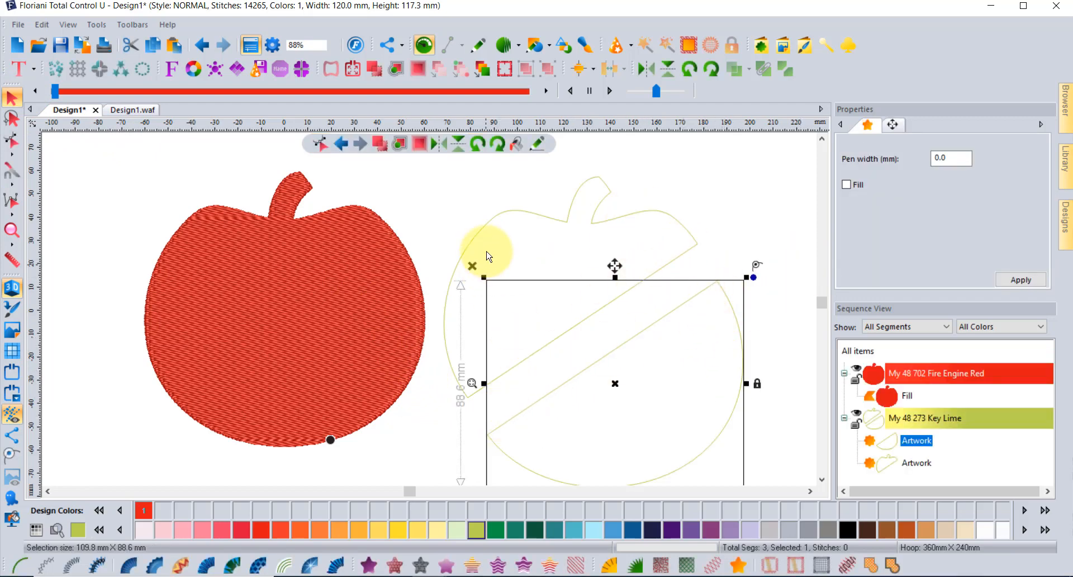
# Step: Undo the lower piece's move and the point-to-point split of the green apple
pyautogui.click(204, 47)
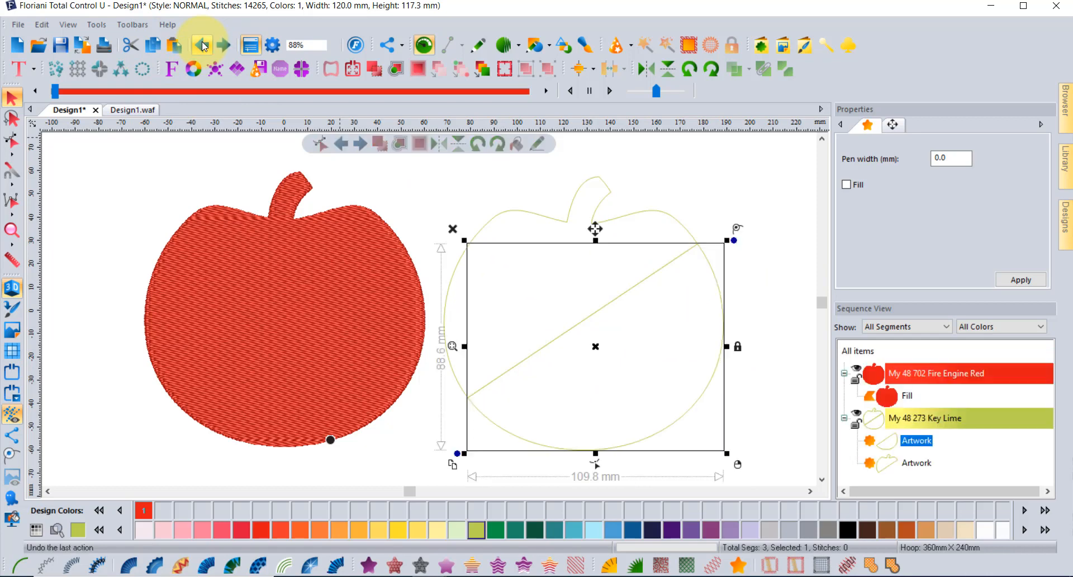
pyautogui.click(204, 47)
pyautogui.click(205, 45)
pyautogui.click(205, 46)
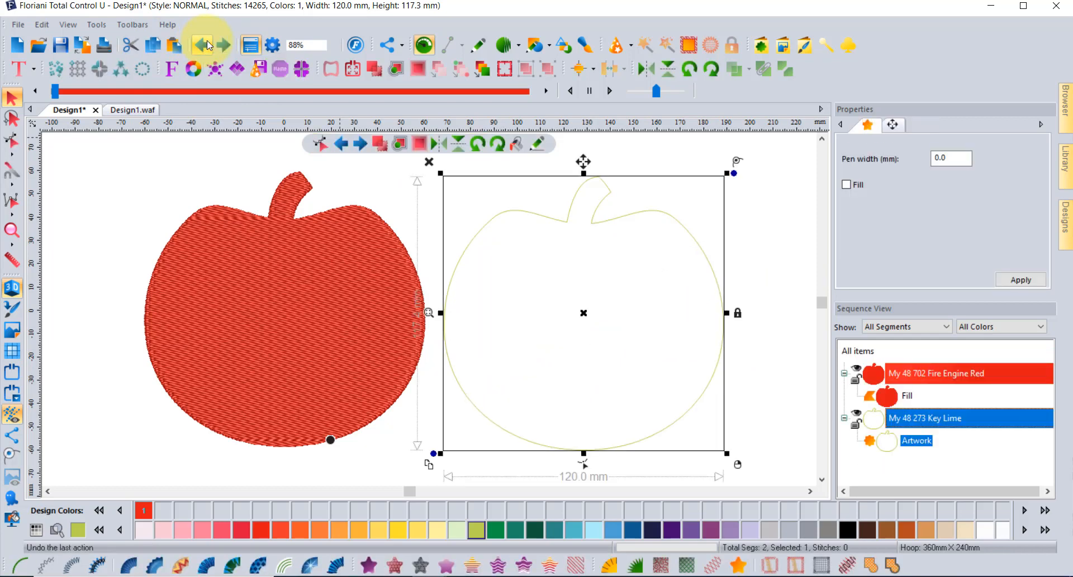
# Step: Cut the green apple's outline into open paths with Open Slice Path, using two parallel diagonals sloping down to the right
pyautogui.click(11, 174)
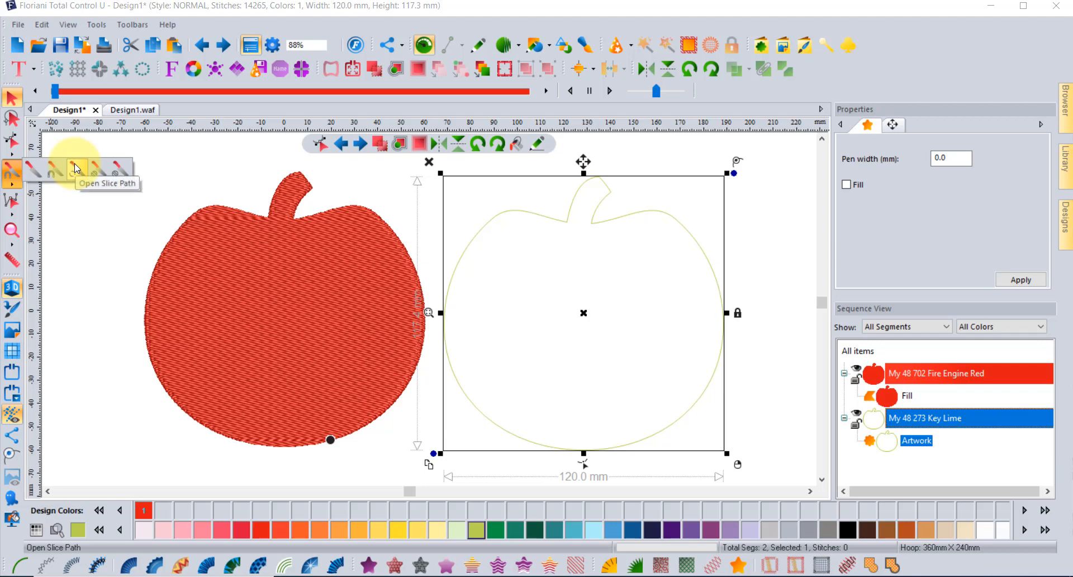
pyautogui.click(77, 168)
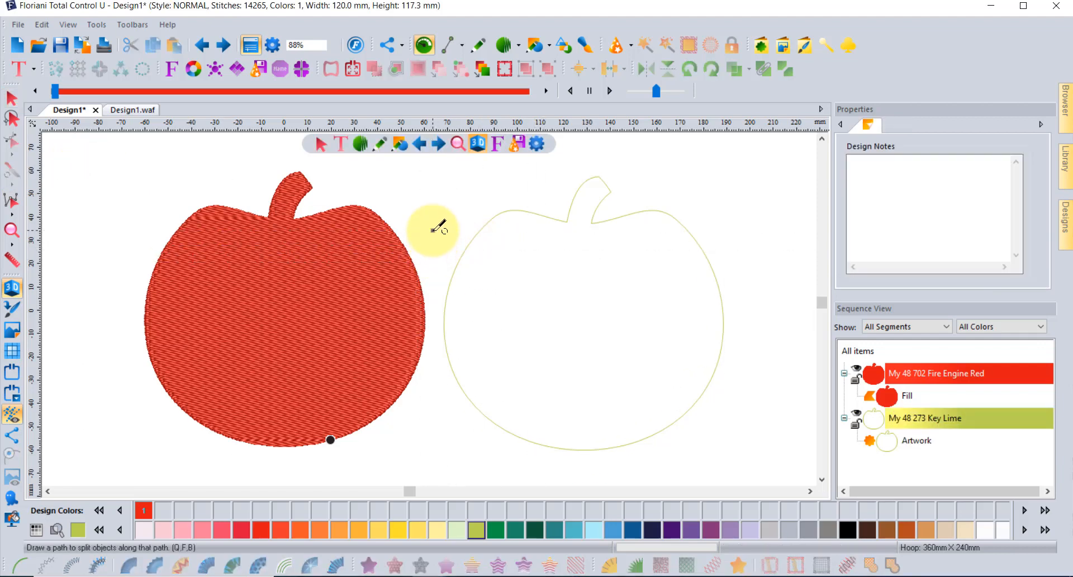
pyautogui.click(433, 229)
pyautogui.click(753, 382)
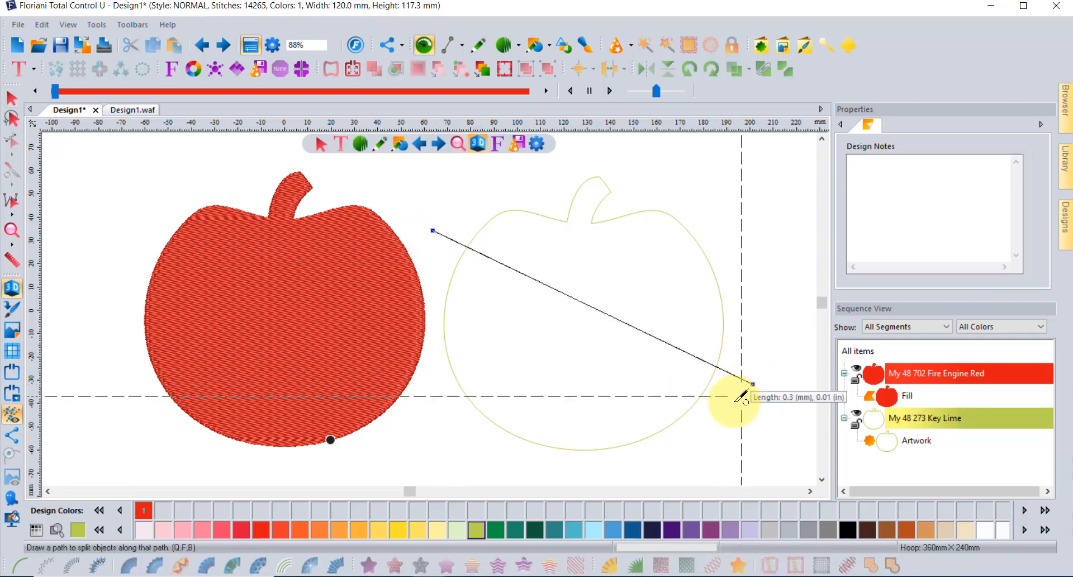
pyautogui.click(707, 421)
pyautogui.click(414, 289)
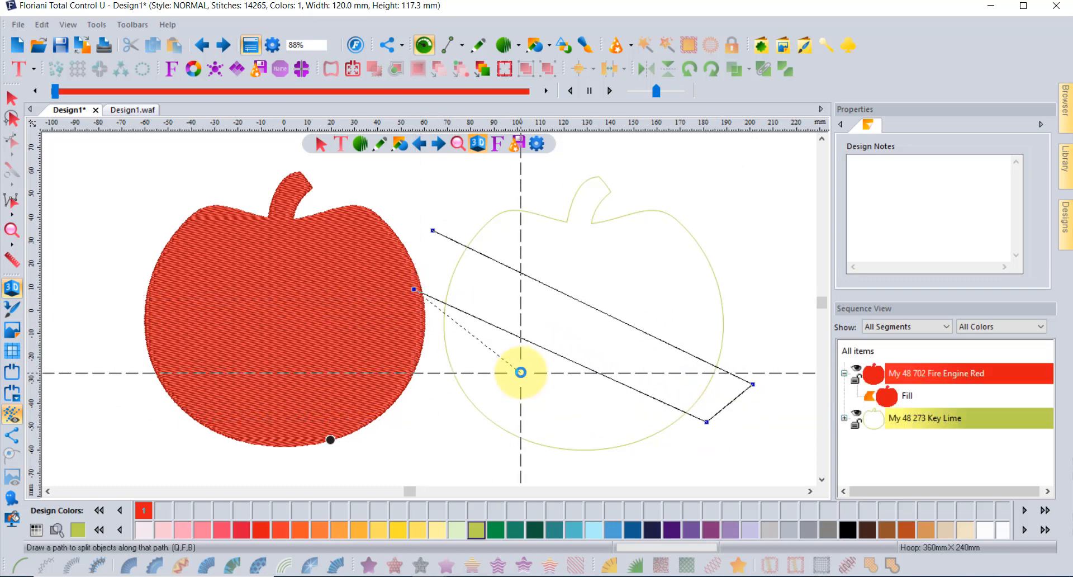
pyautogui.rightClick(358, 292)
# Step: Separate the open apple paths by moving the top path up and to the right and the bottom arc down and left
pyautogui.click(11, 98)
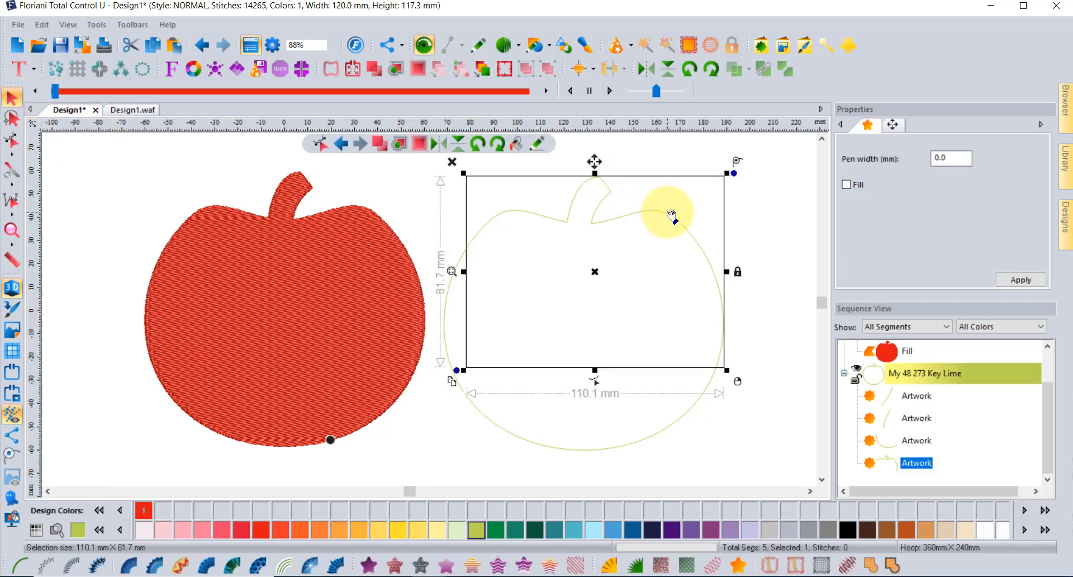
pyautogui.moveTo(672, 217); pyautogui.dragTo(706, 184)
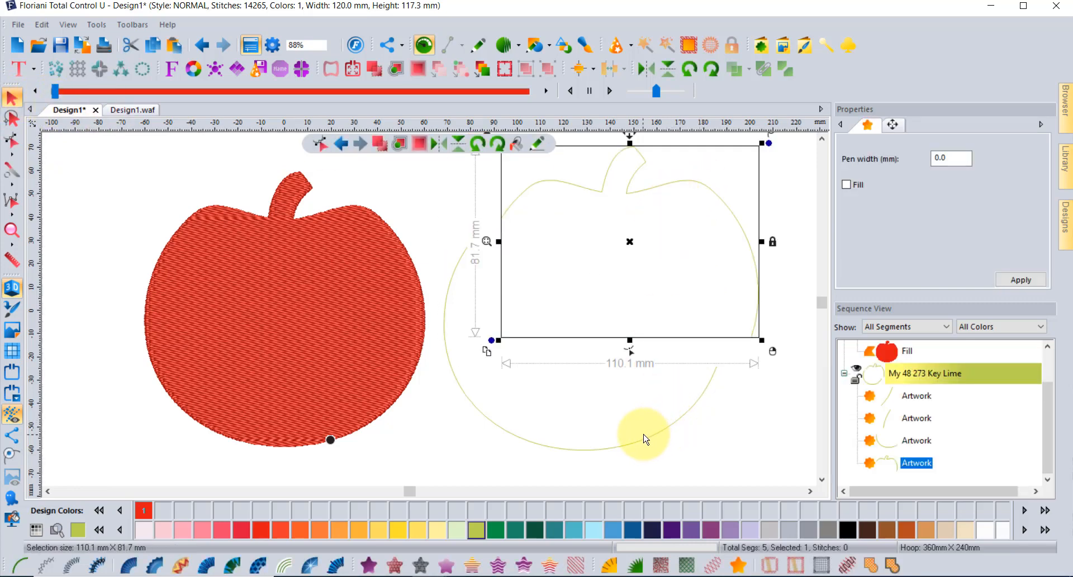
pyautogui.moveTo(641, 444); pyautogui.dragTo(643, 472)
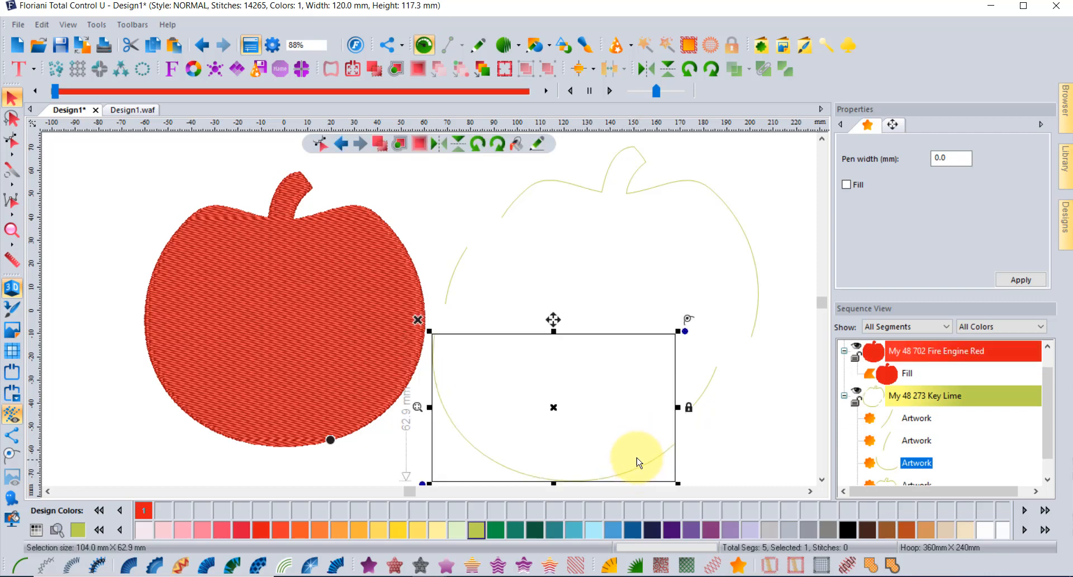
pyautogui.click(709, 377)
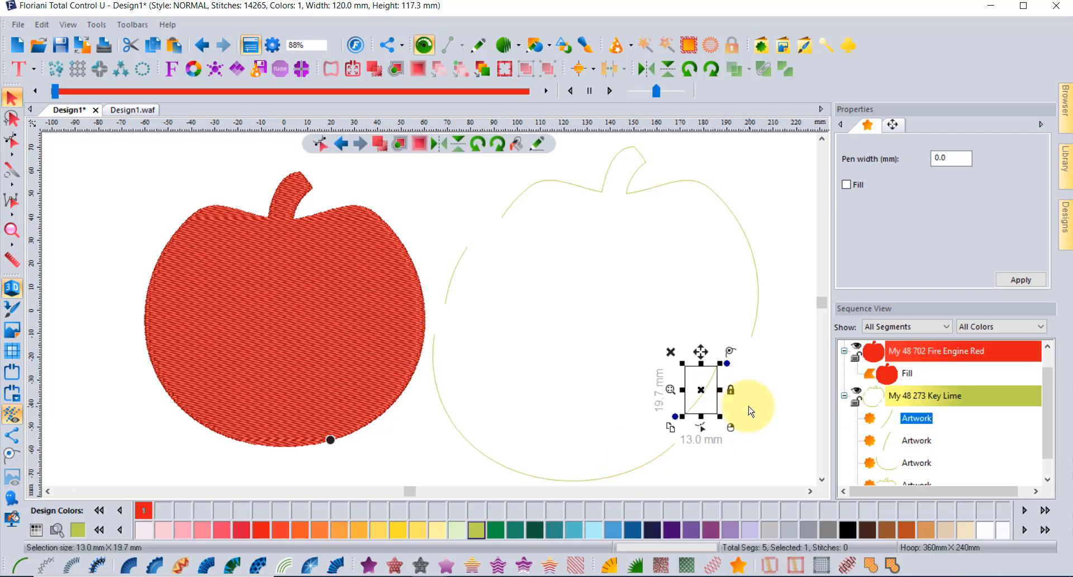
pyautogui.click(608, 312)
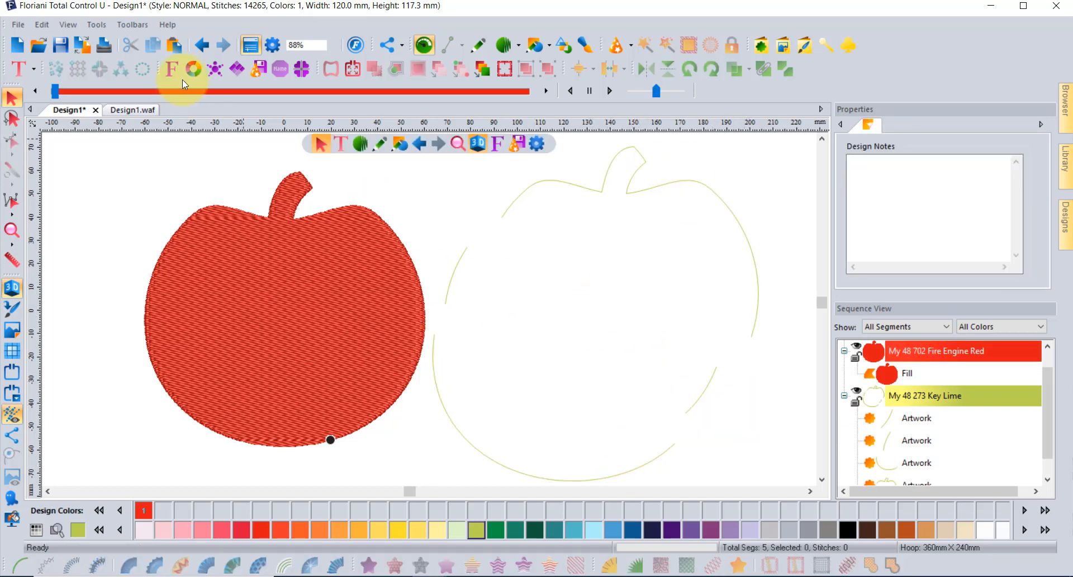
# Step: Undo the path separation, the open slice and the earlier fill edits until both apples are solid filled artwork
pyautogui.click(199, 43)
pyautogui.click(199, 42)
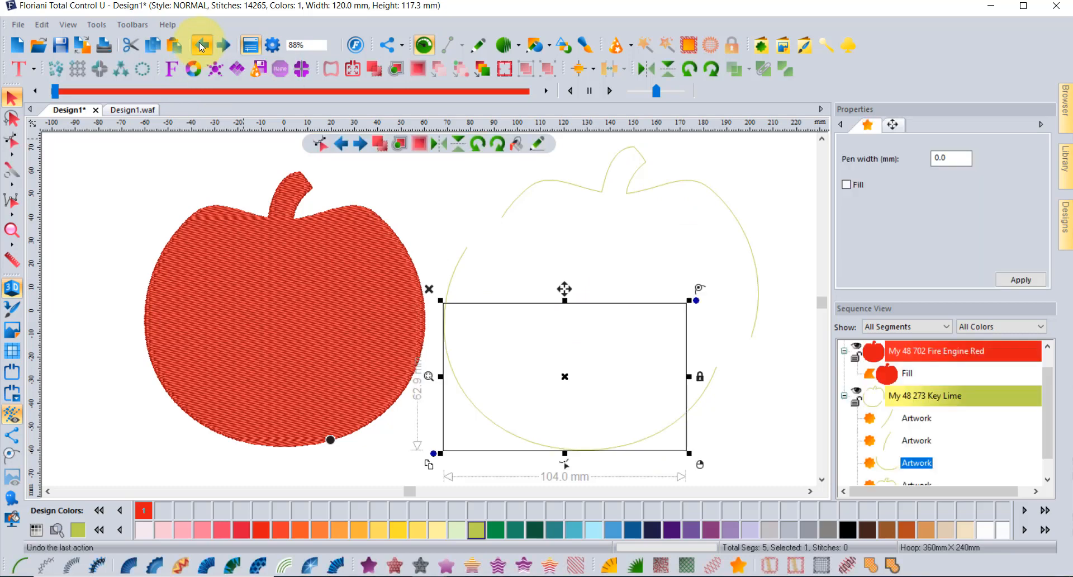
pyautogui.click(199, 43)
pyautogui.click(201, 45)
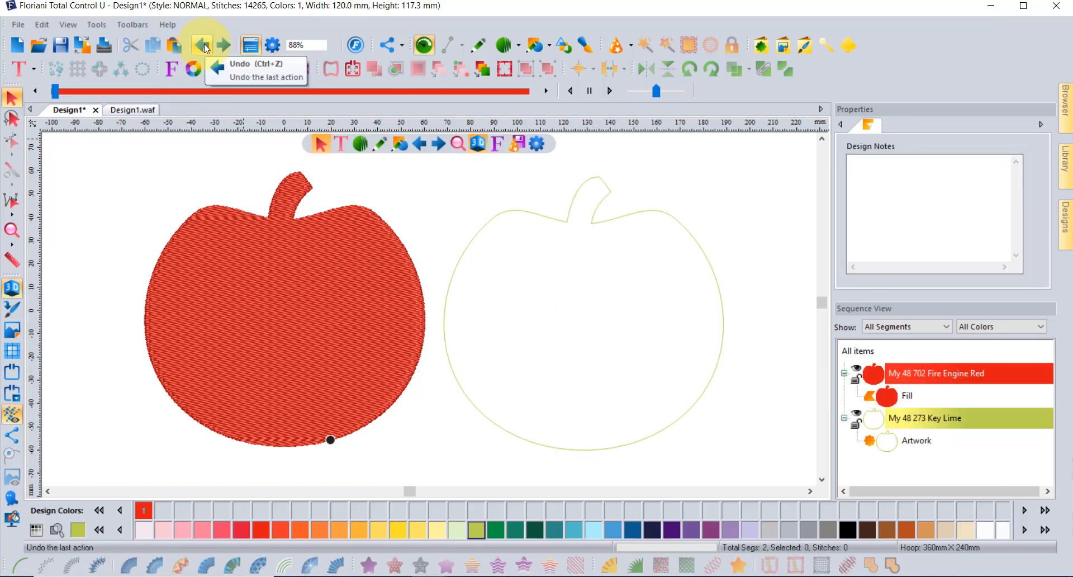
pyautogui.click(201, 44)
# Step: Split the green apple with Gap Slice Path along a diagonal sloping down to the right, using a 10 mm offset
pyautogui.click(680, 237)
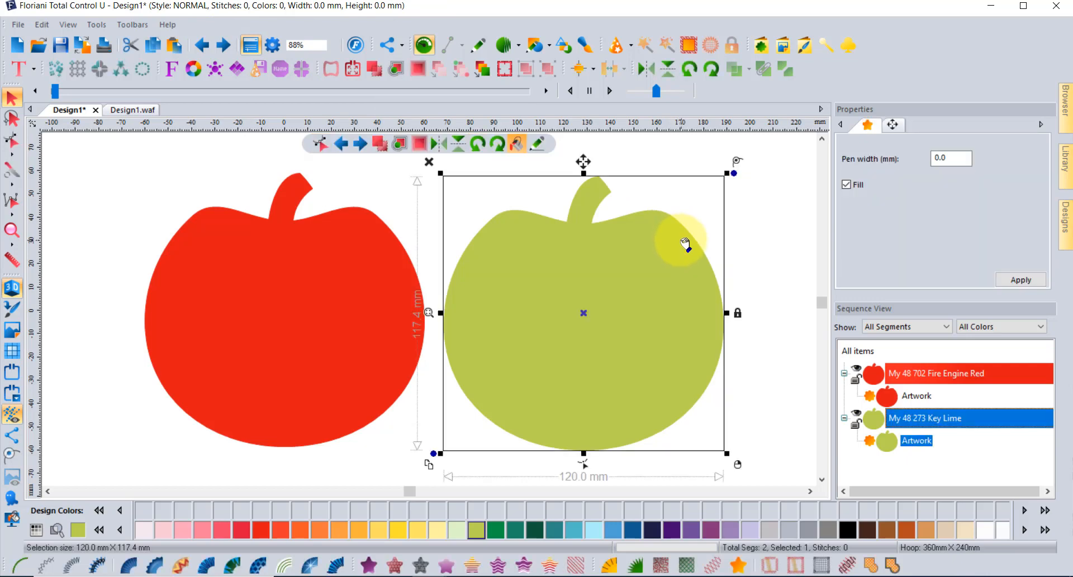
pyautogui.click(11, 182)
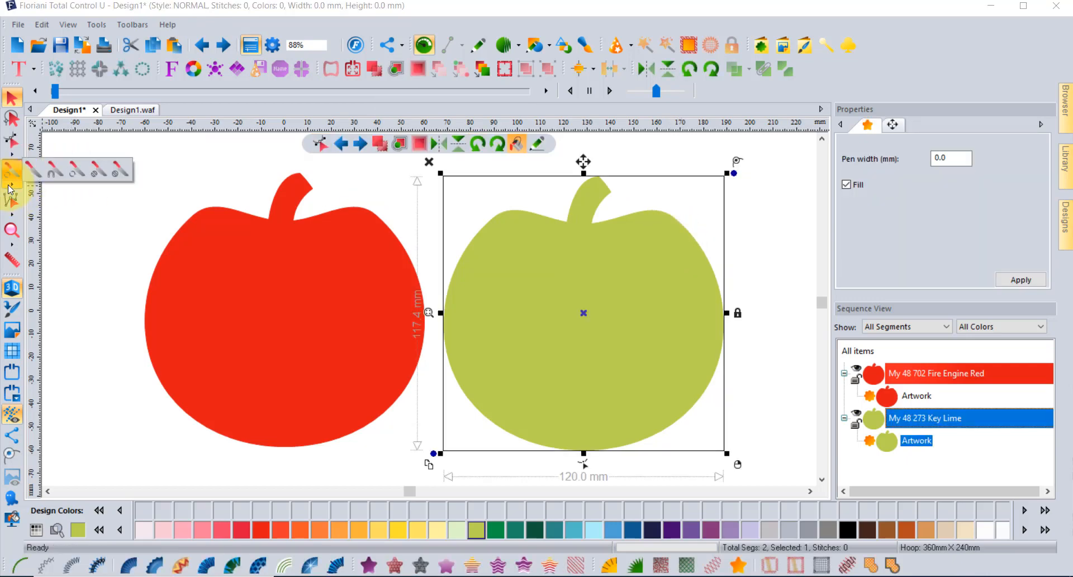
pyautogui.click(97, 169)
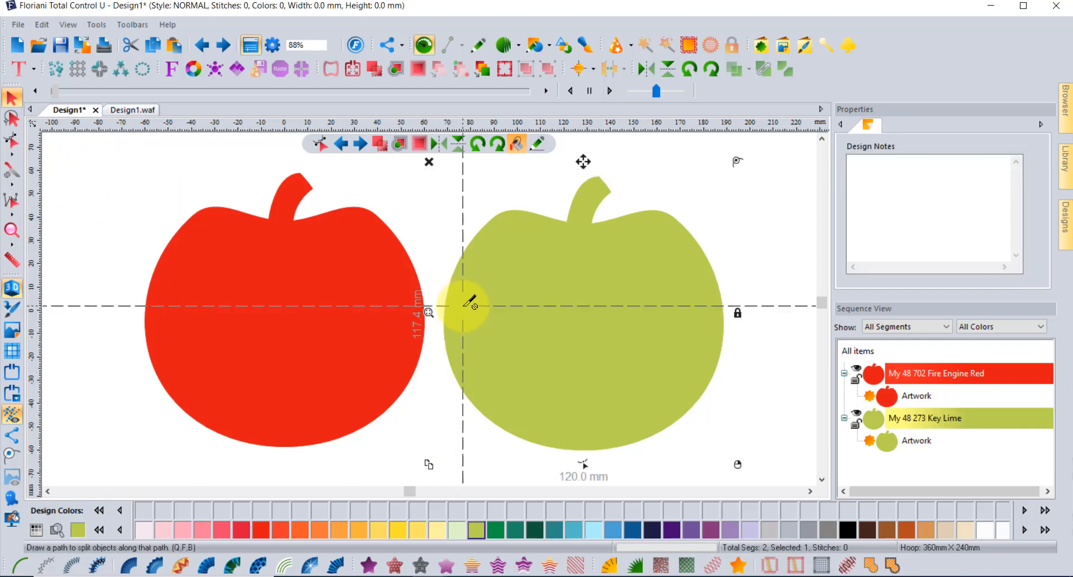
pyautogui.click(430, 269)
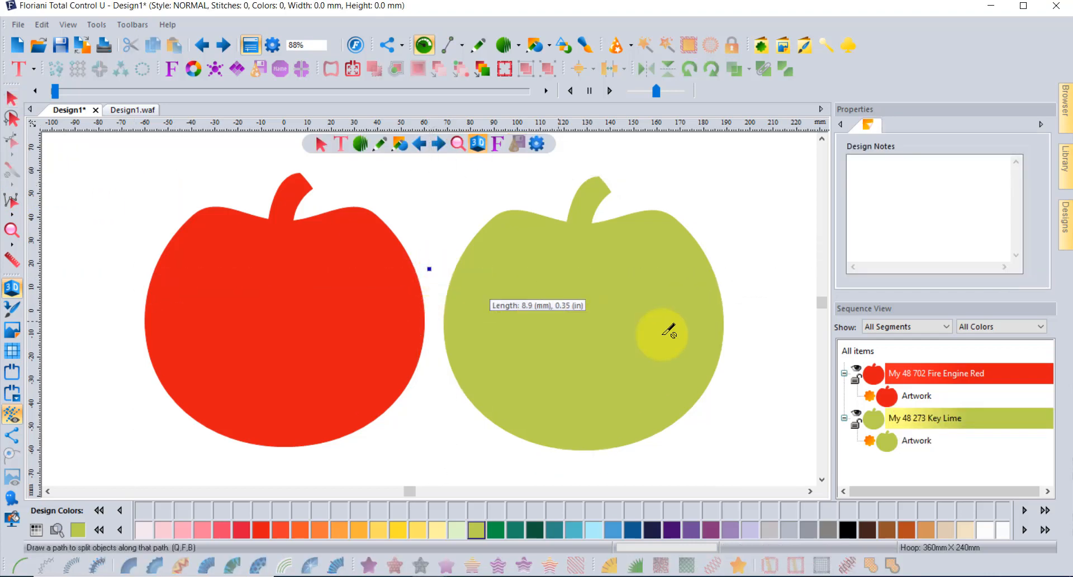
pyautogui.doubleClick(750, 351)
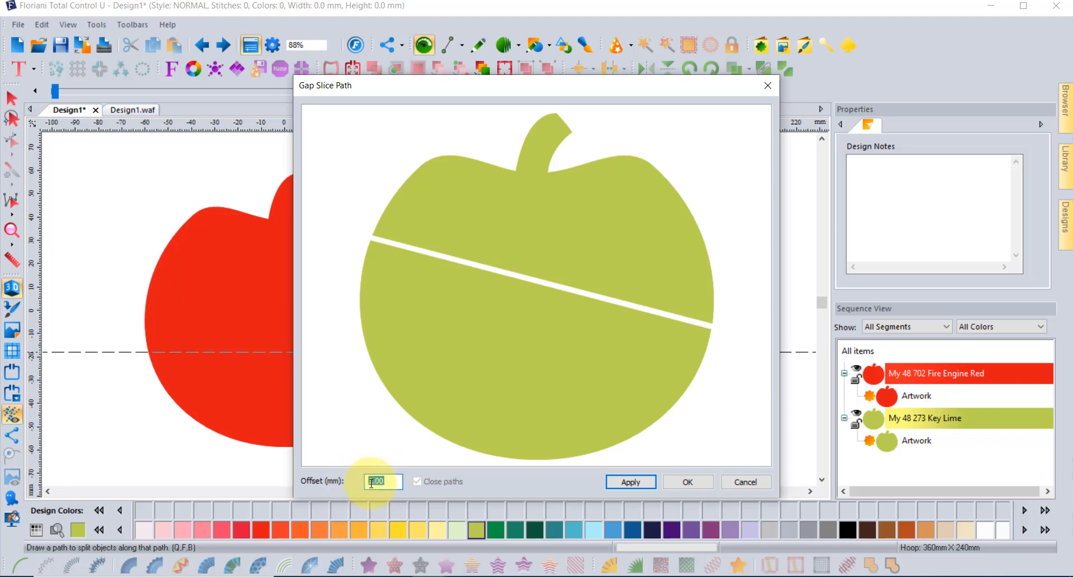
pyautogui.click(632, 481)
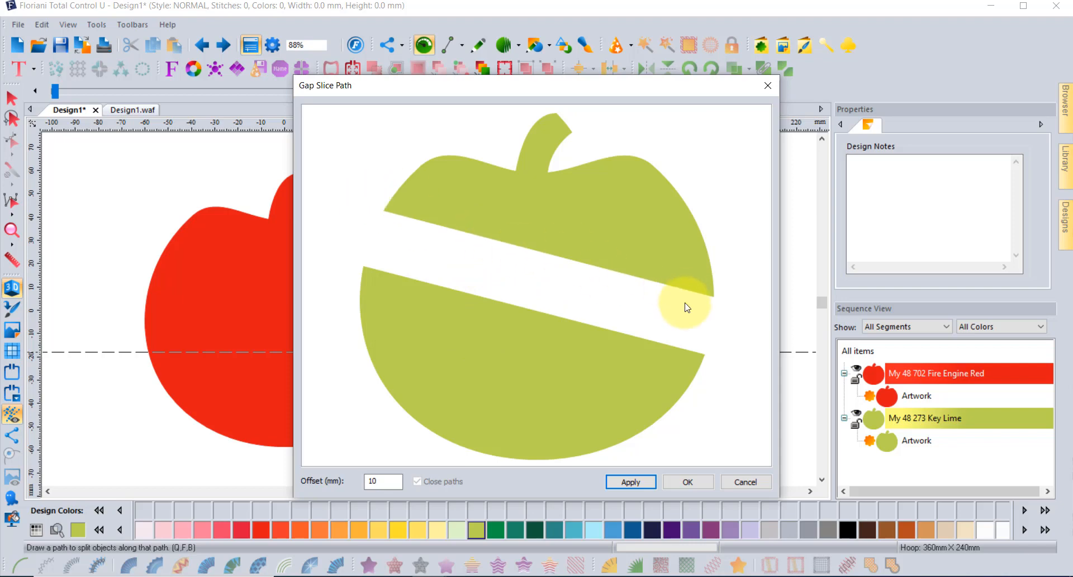
pyautogui.click(695, 485)
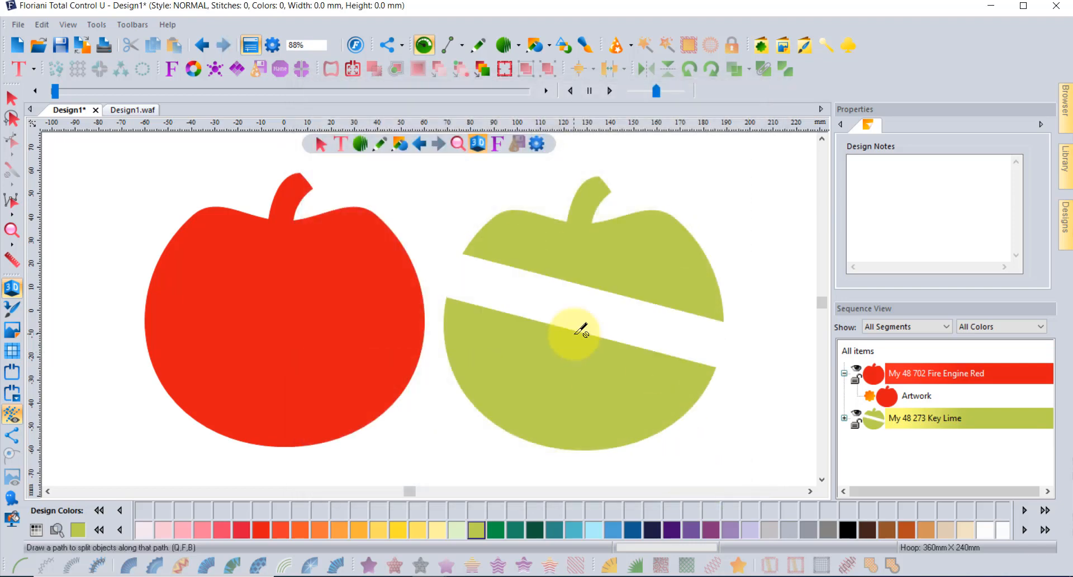
pyautogui.press('Escape')
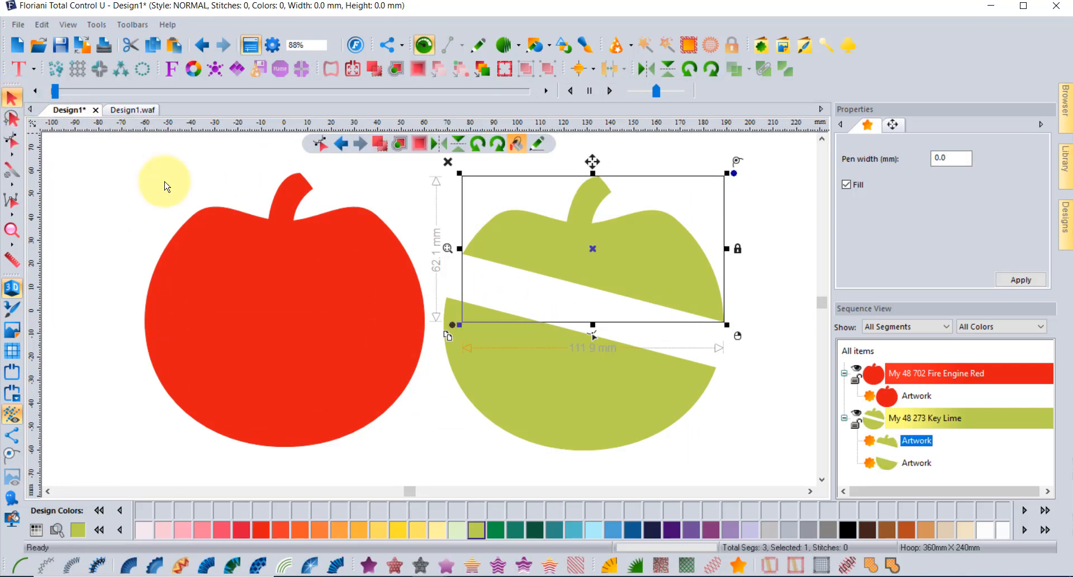
# Step: Draw an Overlap Slice Path line across the red apple, from lower left up to the upper right
pyautogui.click(353, 205)
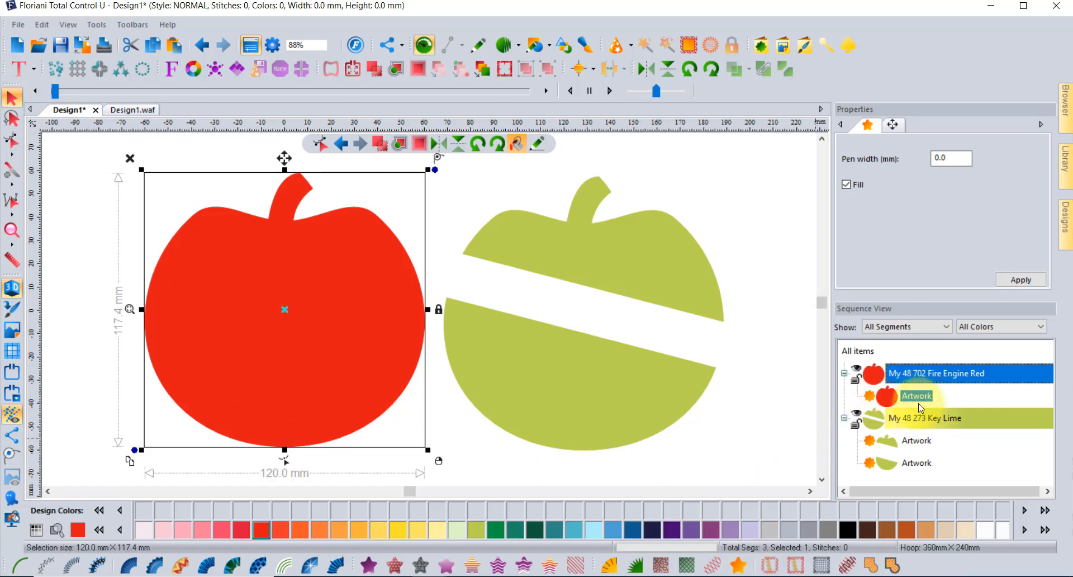
pyautogui.moveTo(897, 397); pyautogui.dragTo(346, 316)
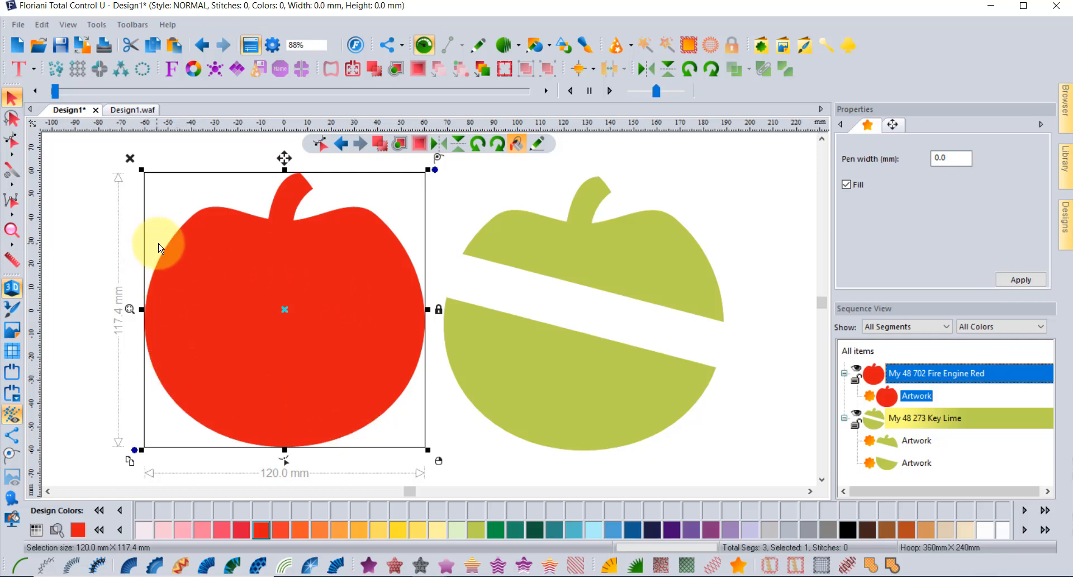
pyautogui.click(13, 187)
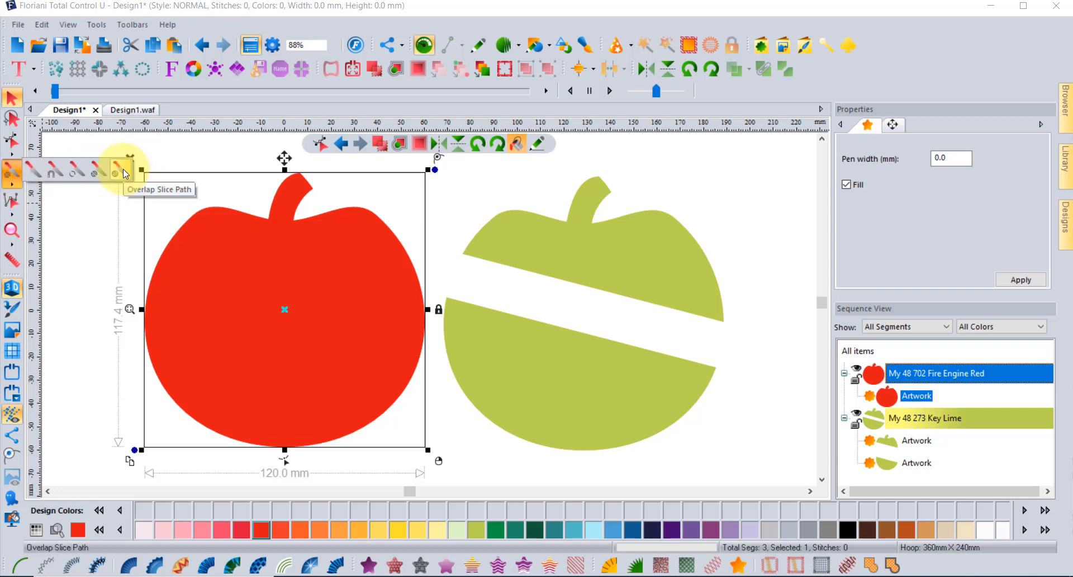
pyautogui.click(124, 173)
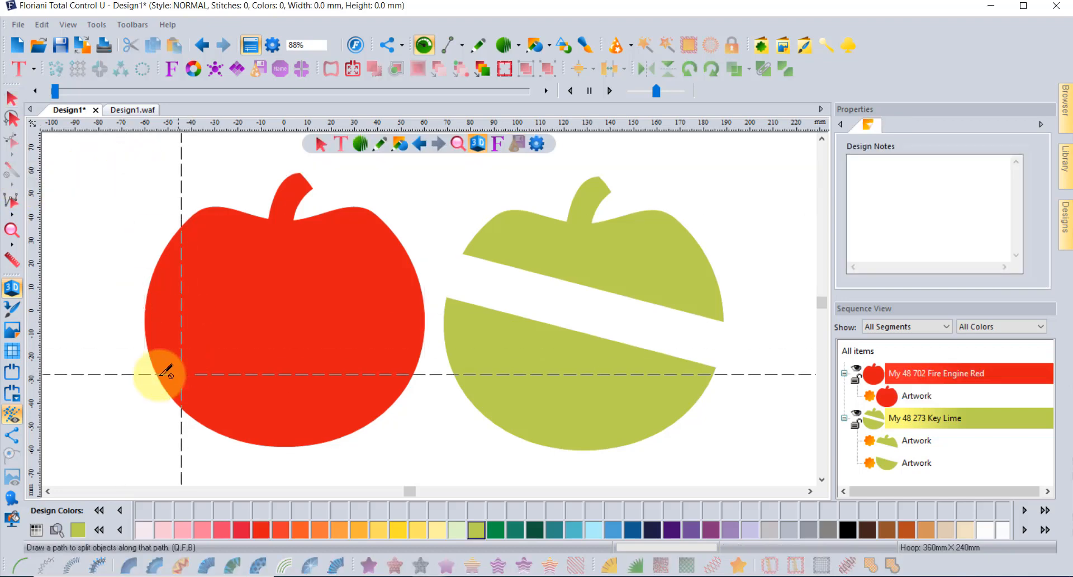
pyautogui.click(116, 364)
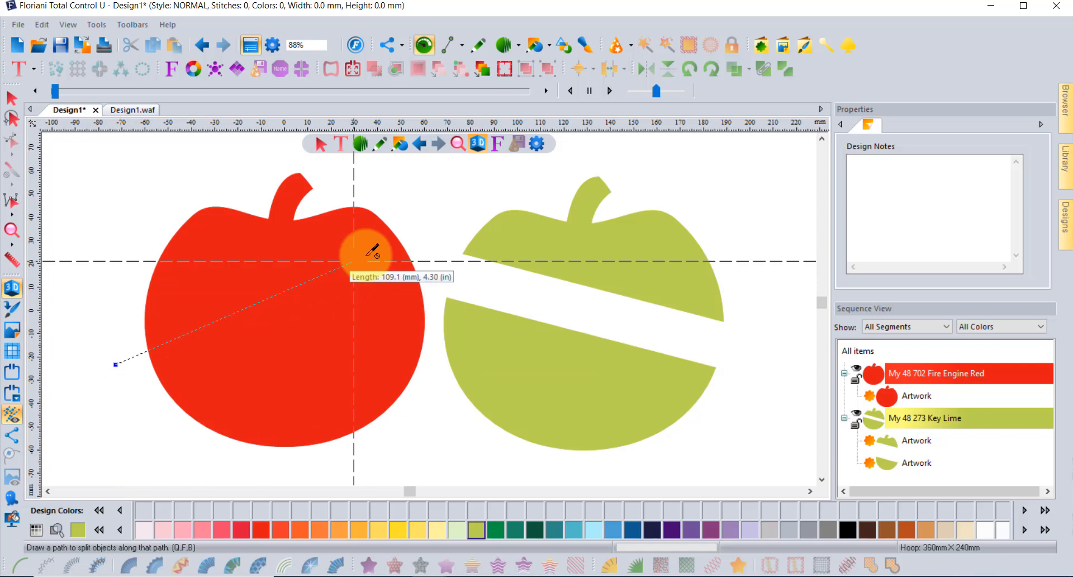
pyautogui.click(433, 242)
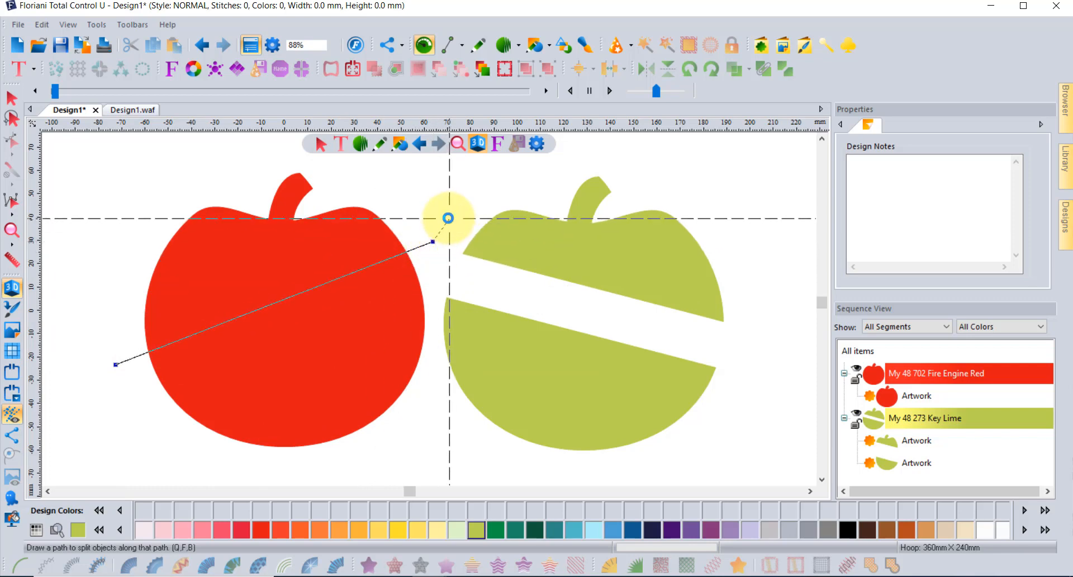
pyautogui.rightClick(446, 218)
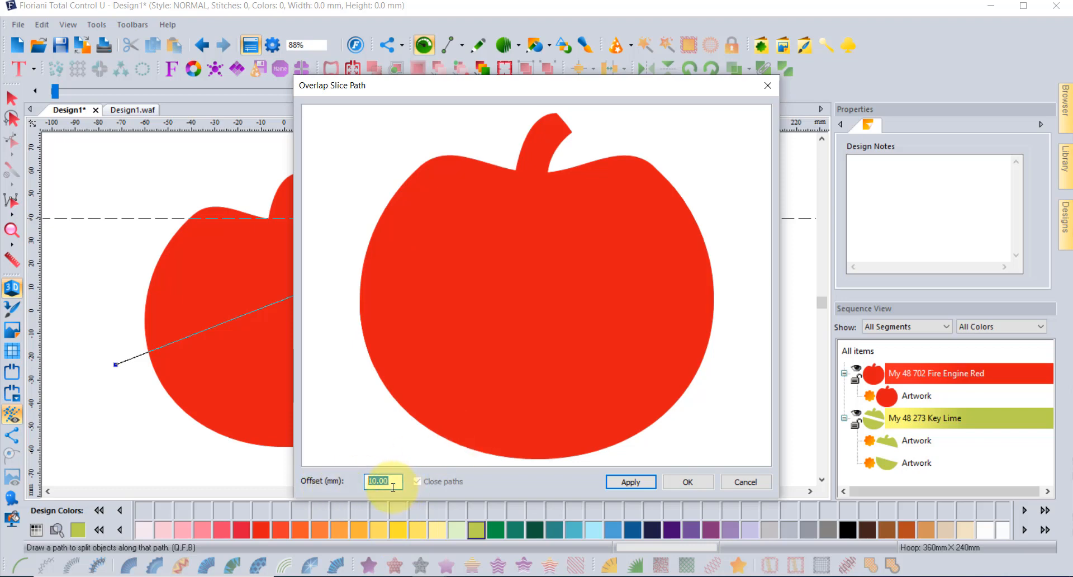
# Step: Set the overlap offset to 5 mm, accept the slice of the red apple and leave the slice tool
pyautogui.write('1')
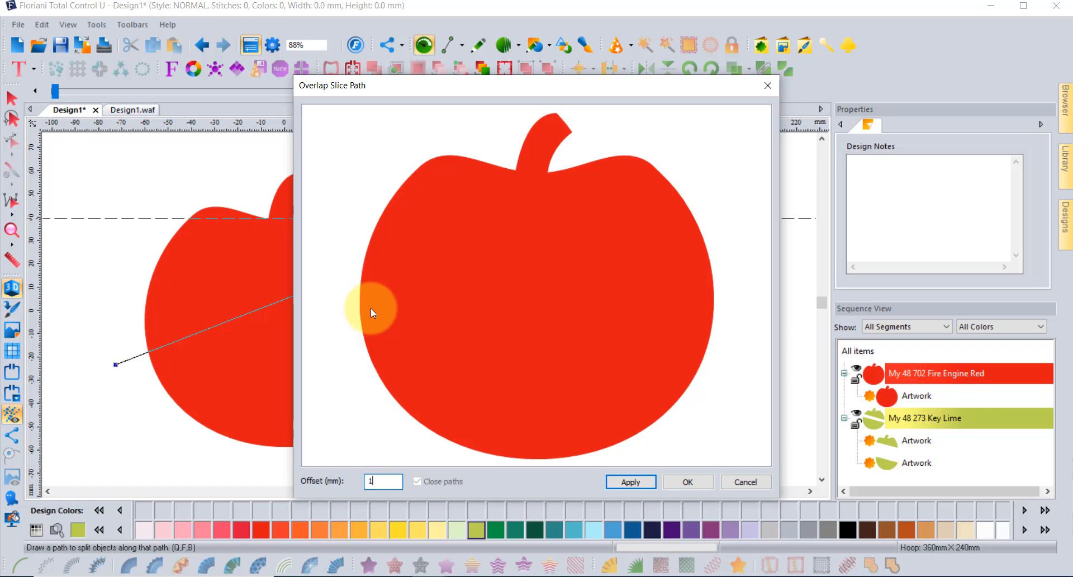
pyautogui.press('BackSpace')
pyautogui.write('5')
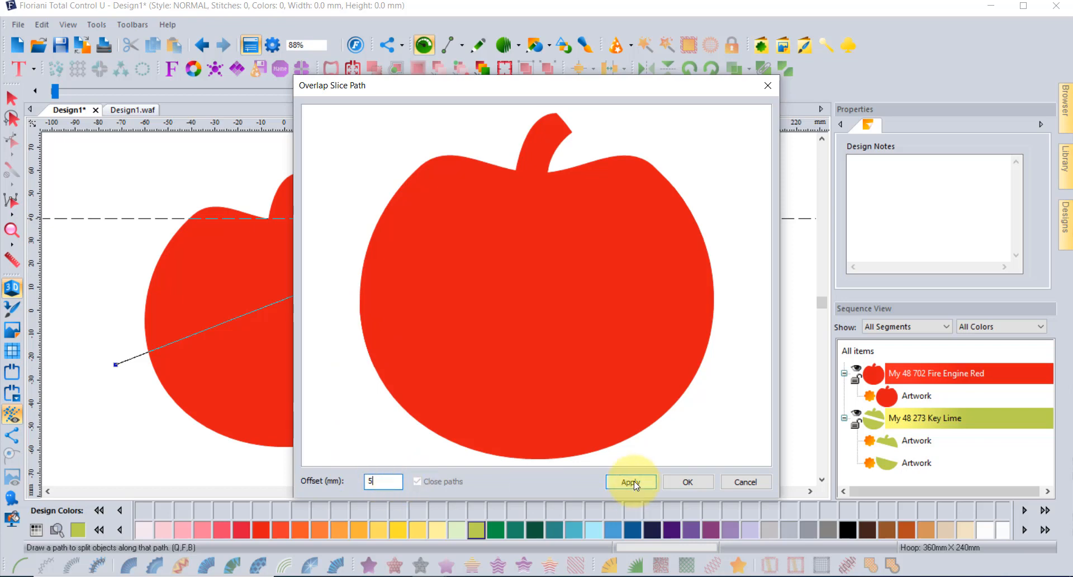
pyautogui.click(691, 481)
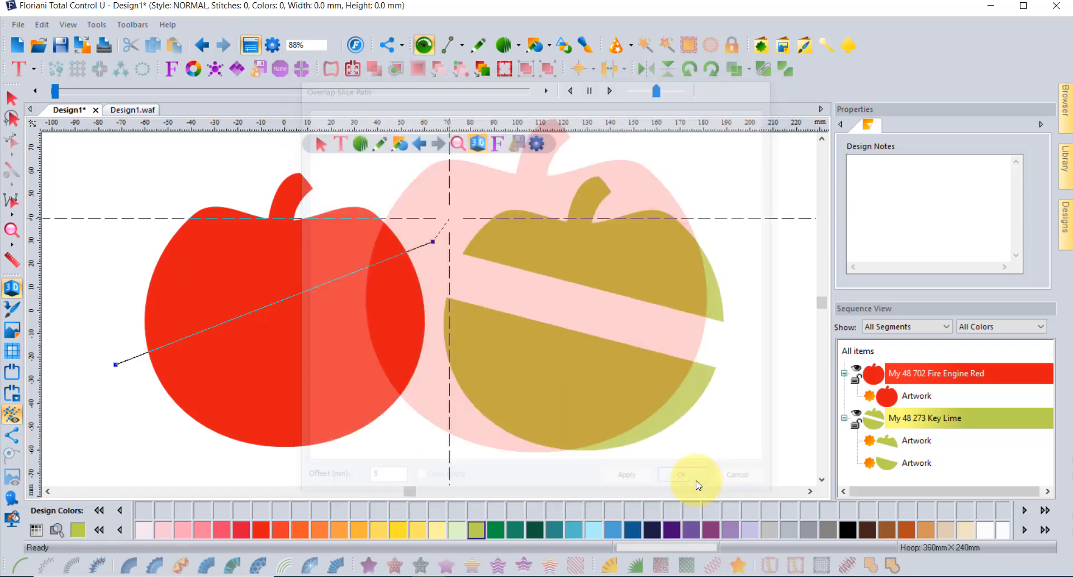
pyautogui.click(230, 332)
pyautogui.click(10, 99)
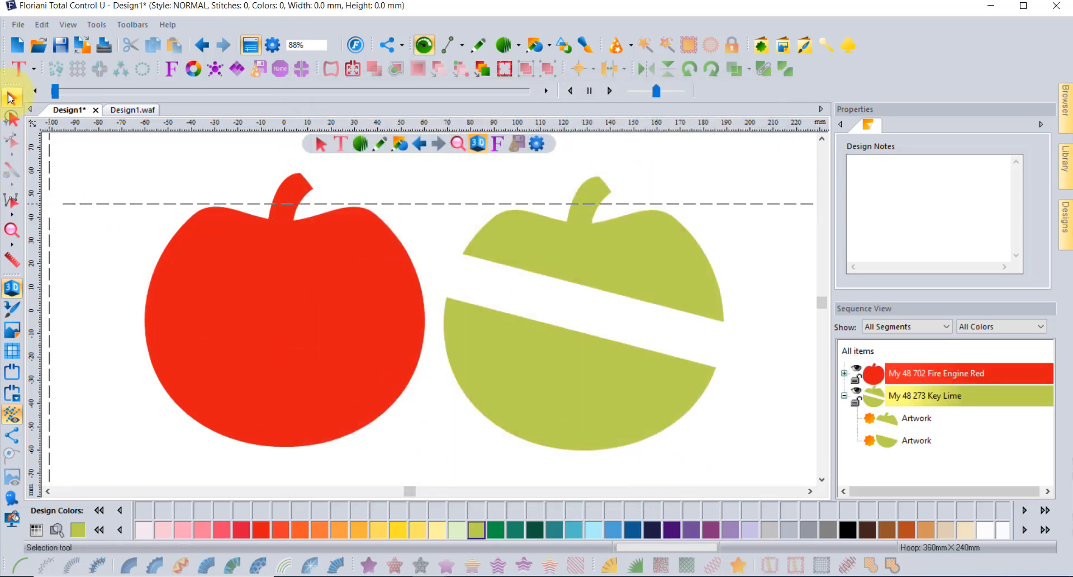
# Step: Recolor the red apple's lower piece Key Lime and shift it slightly right and up to expose the overlap
pyautogui.click(252, 352)
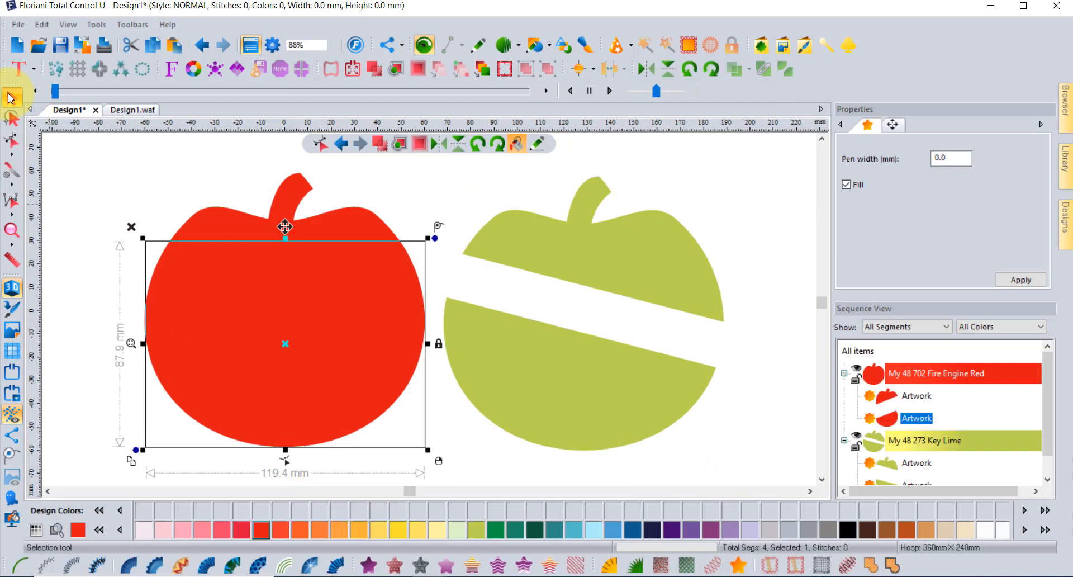
pyautogui.click(476, 531)
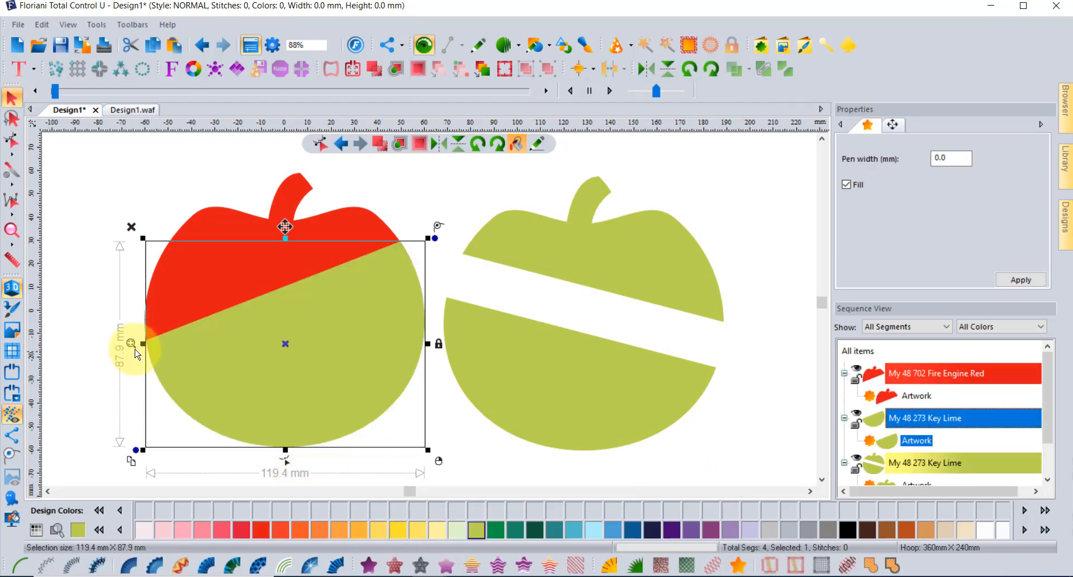
pyautogui.scroll(2, 142, 337)
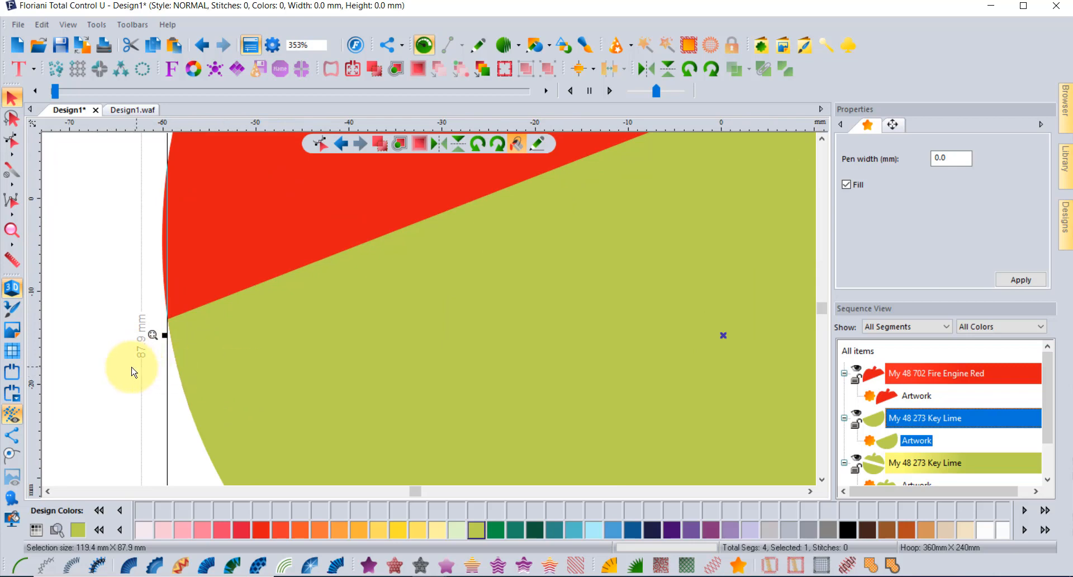
pyautogui.press('Escape')
pyautogui.moveTo(252, 386); pyautogui.dragTo(276, 375)
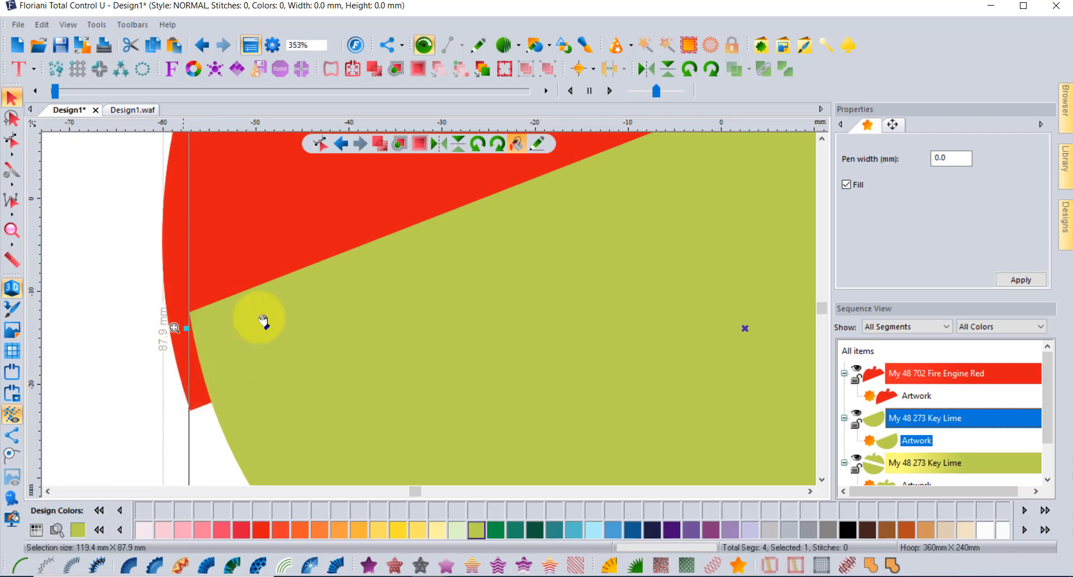
pyautogui.scroll(-3, 518, 361)
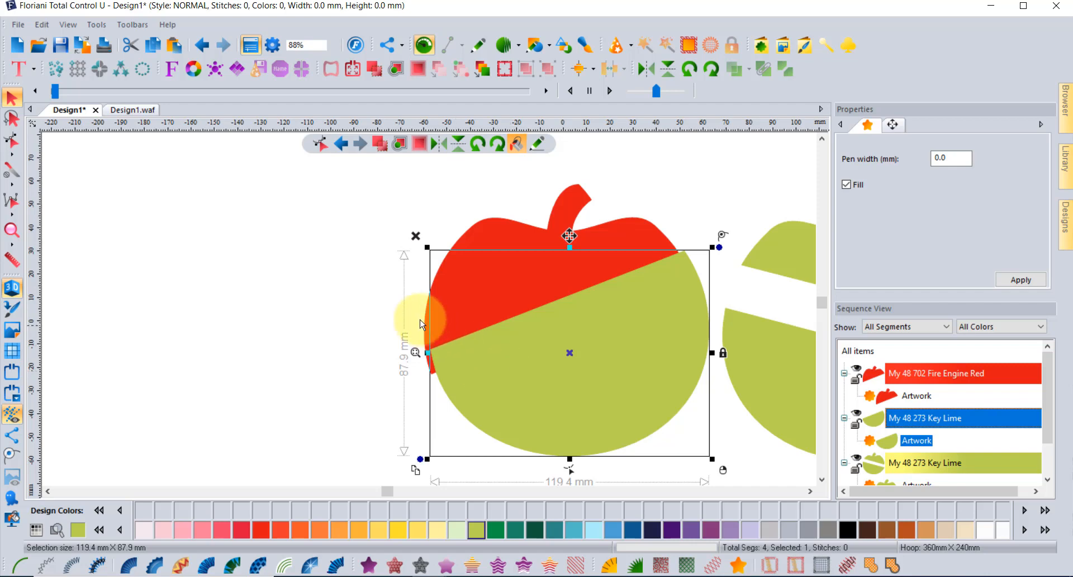
pyautogui.click(348, 311)
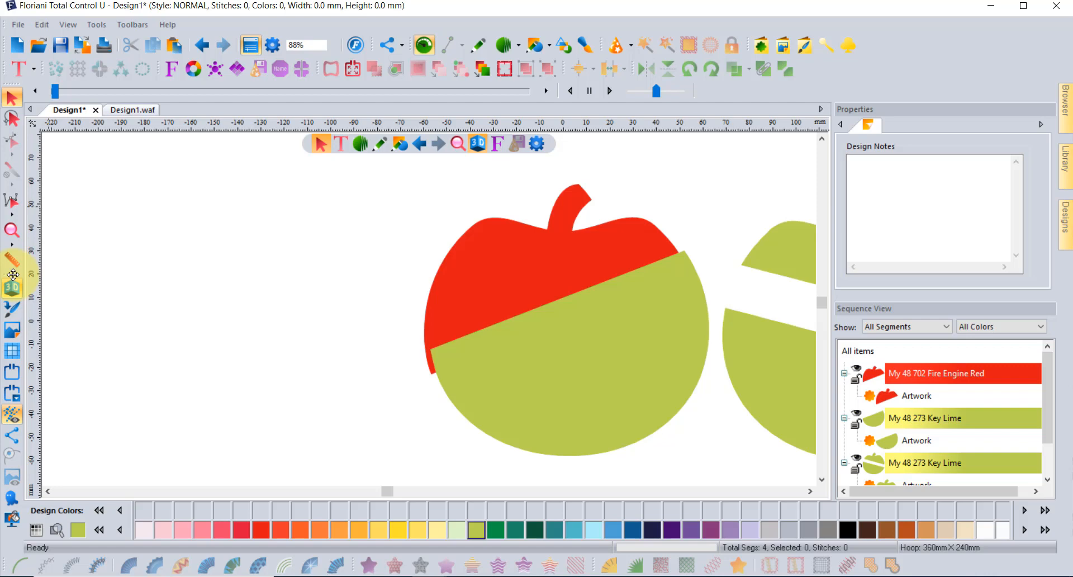
# Step: Undock the View toolbar over the canvas, and dock it back in its original place
pyautogui.moveTo(12, 274); pyautogui.dragTo(192, 216)
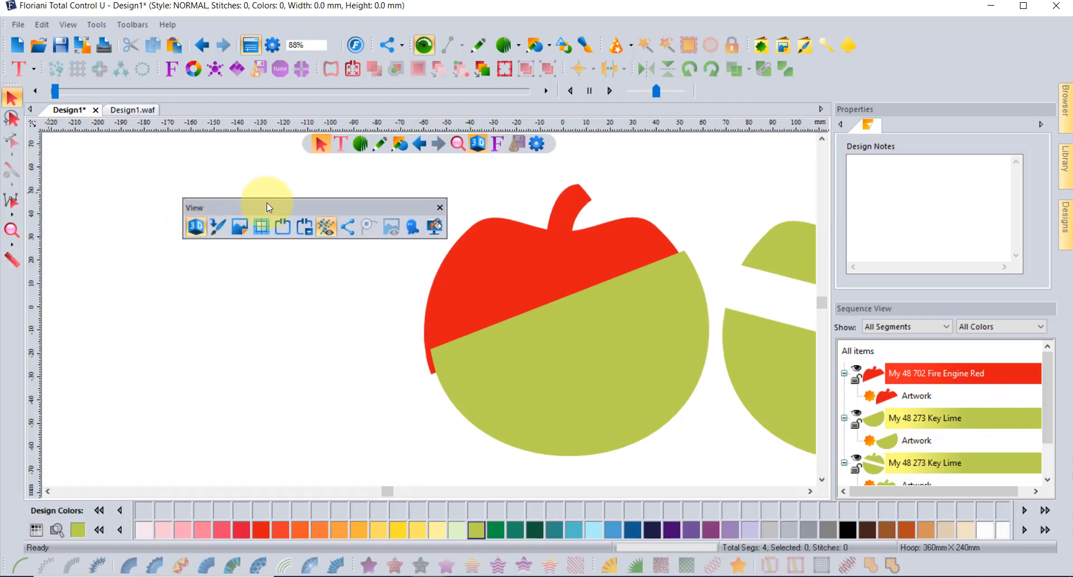
pyautogui.moveTo(267, 202); pyautogui.dragTo(3, 131)
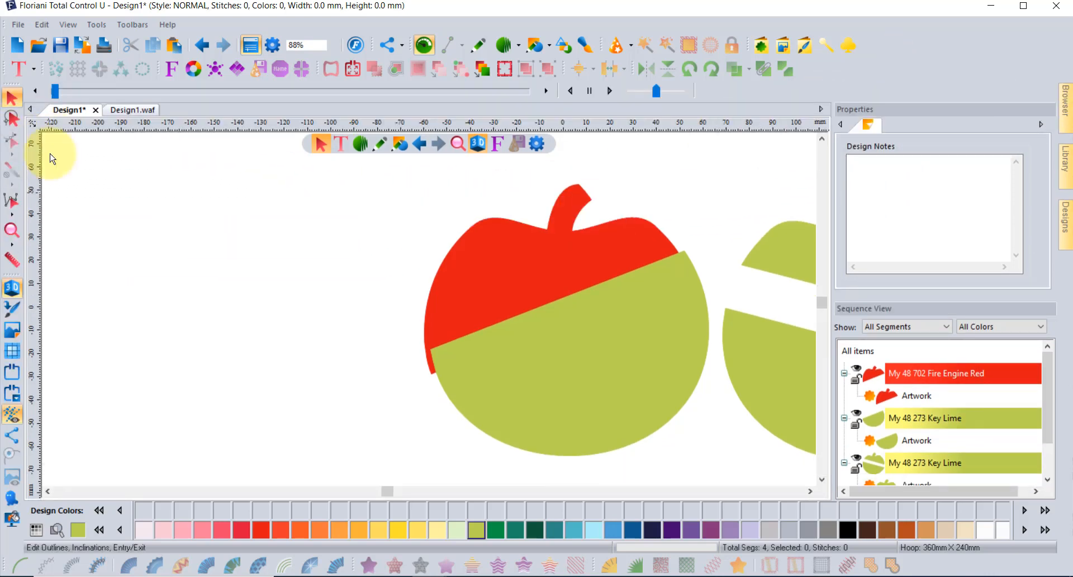